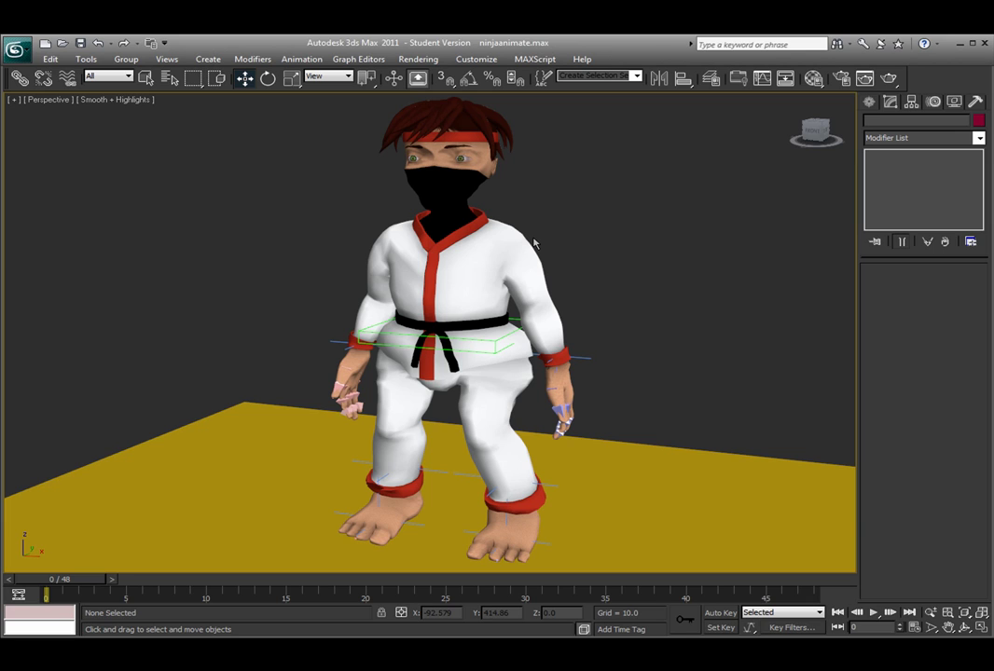
Select the ninja mesh, hide it from the quad menu, and orbit around the bare colour-coded skeleton.
{"action": "right_click", "coordinate": [587, 240]}
{"action": "left_click", "coordinate": [539, 201]}
{"action": "right_click", "coordinate": [604, 283]}
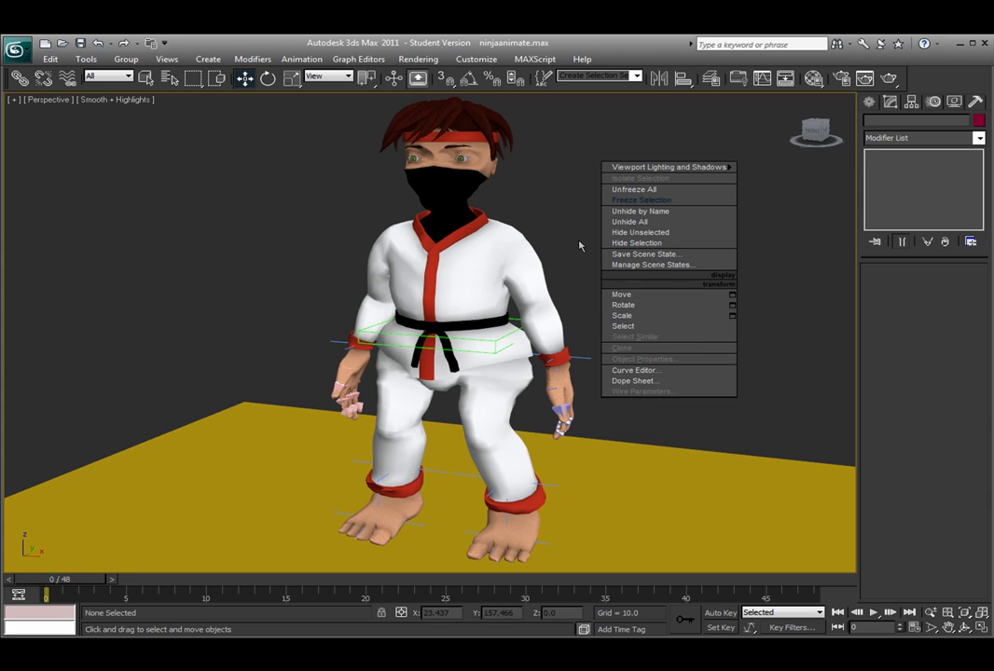
{"action": "right_click", "coordinate": [522, 244]}
{"action": "left_click", "coordinate": [512, 241]}
{"action": "right_click", "coordinate": [517, 235]}
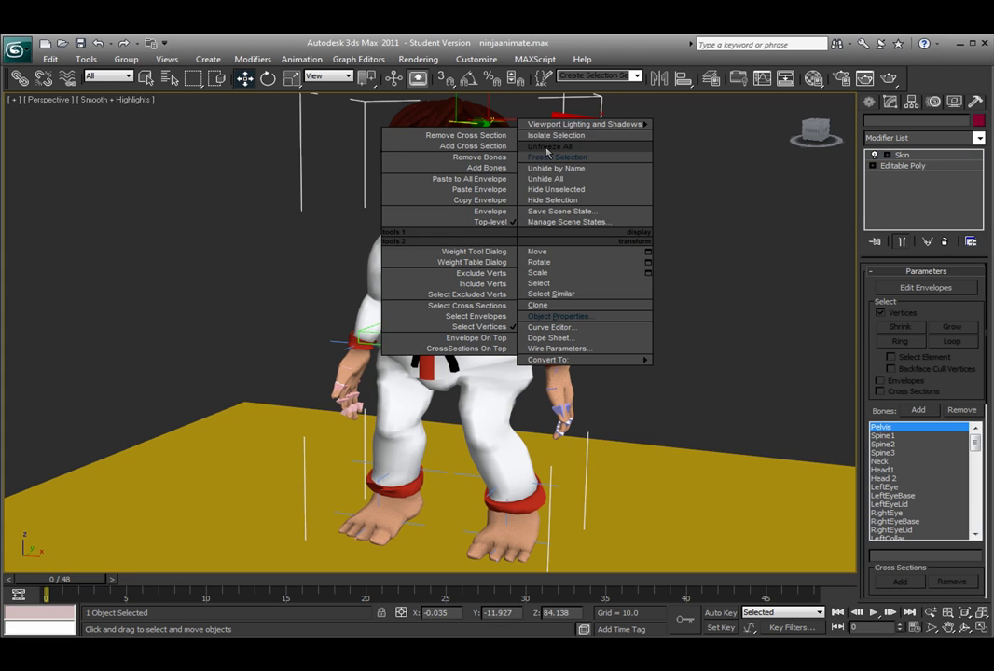
{"action": "left_click", "coordinate": [552, 149]}
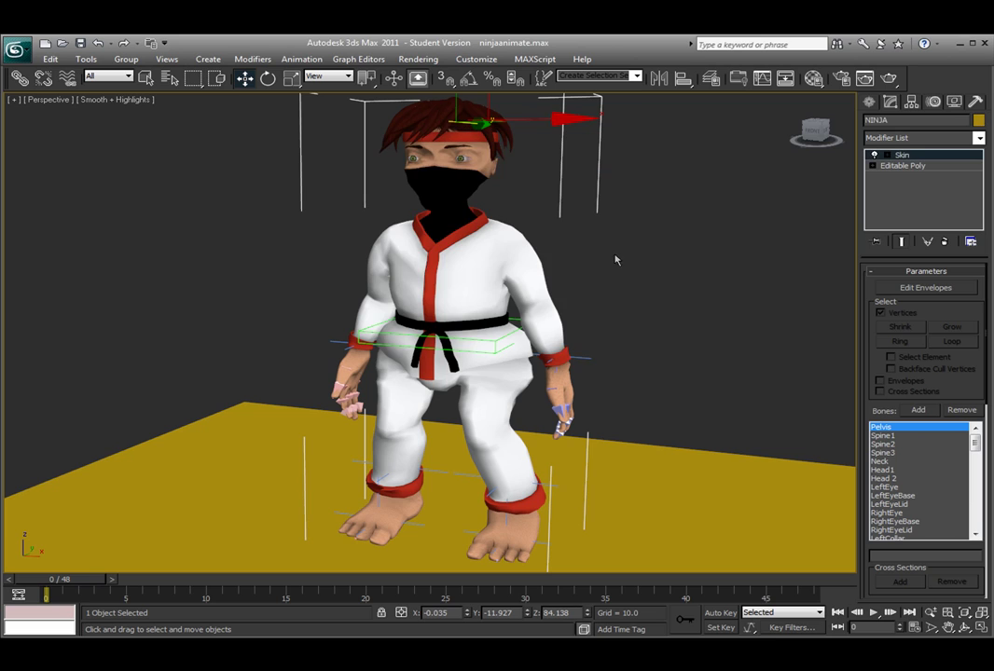
{"action": "right_click", "coordinate": [531, 262]}
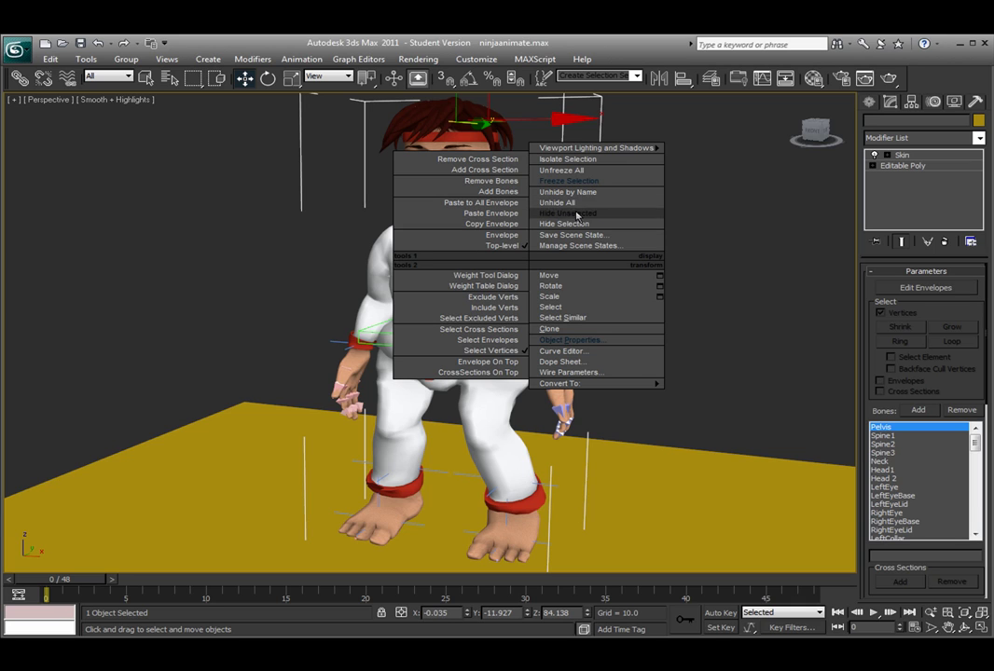
{"action": "left_click", "coordinate": [573, 224]}
{"action": "middle_click_drag", "start_coordinate": [608, 331], "coordinate": [681, 298], "text": "alt"}
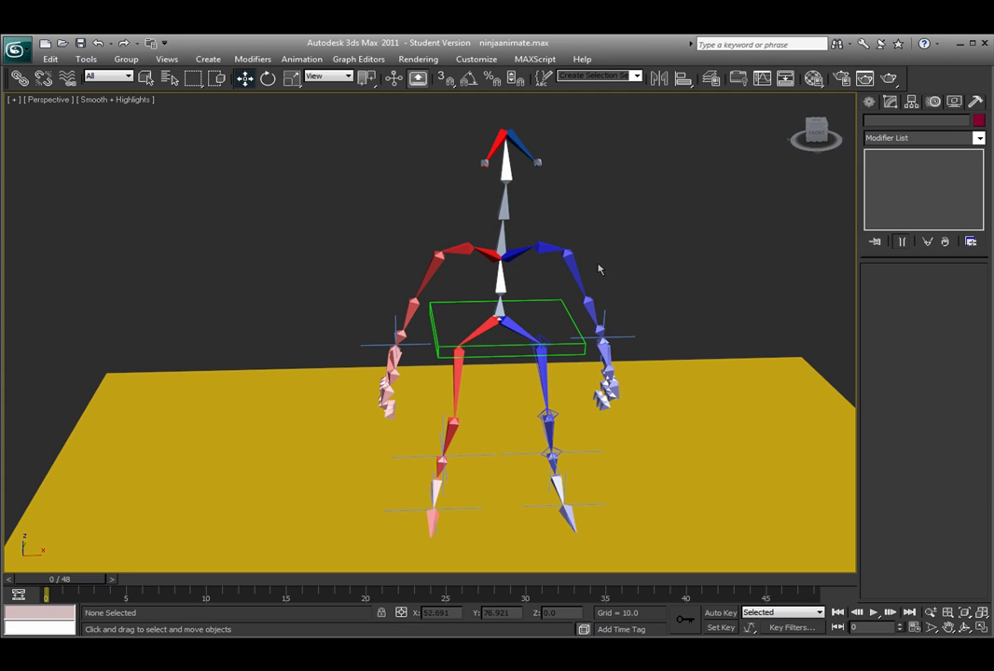
{"action": "left_click", "coordinate": [538, 247]}
{"action": "middle_click_drag", "start_coordinate": [668, 264], "coordinate": [643, 250], "text": "alt"}
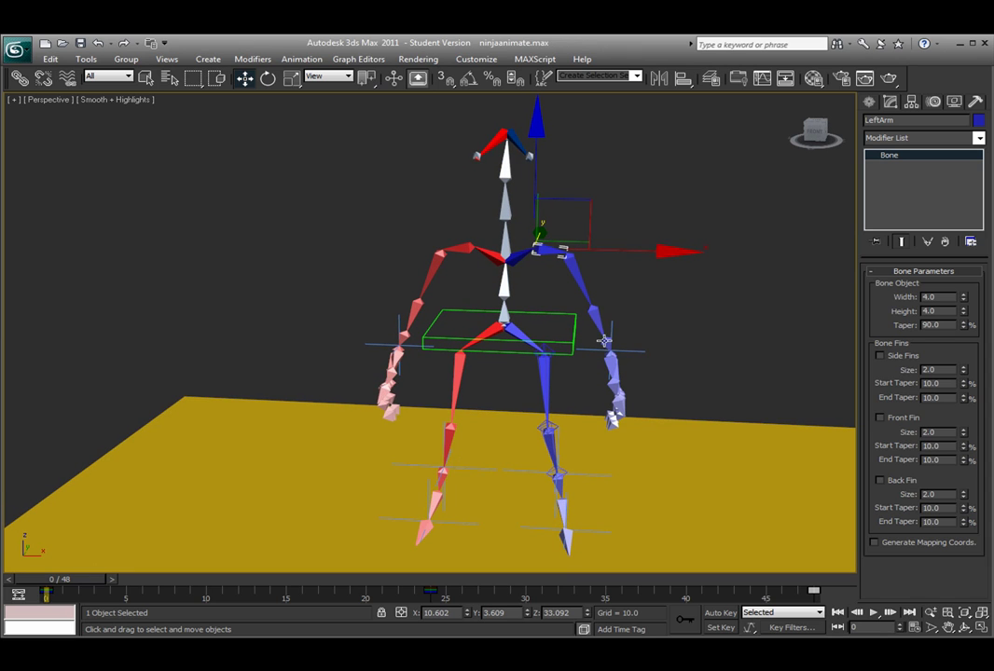
{"action": "middle_click_drag", "start_coordinate": [594, 315], "coordinate": [487, 216], "text": "alt"}
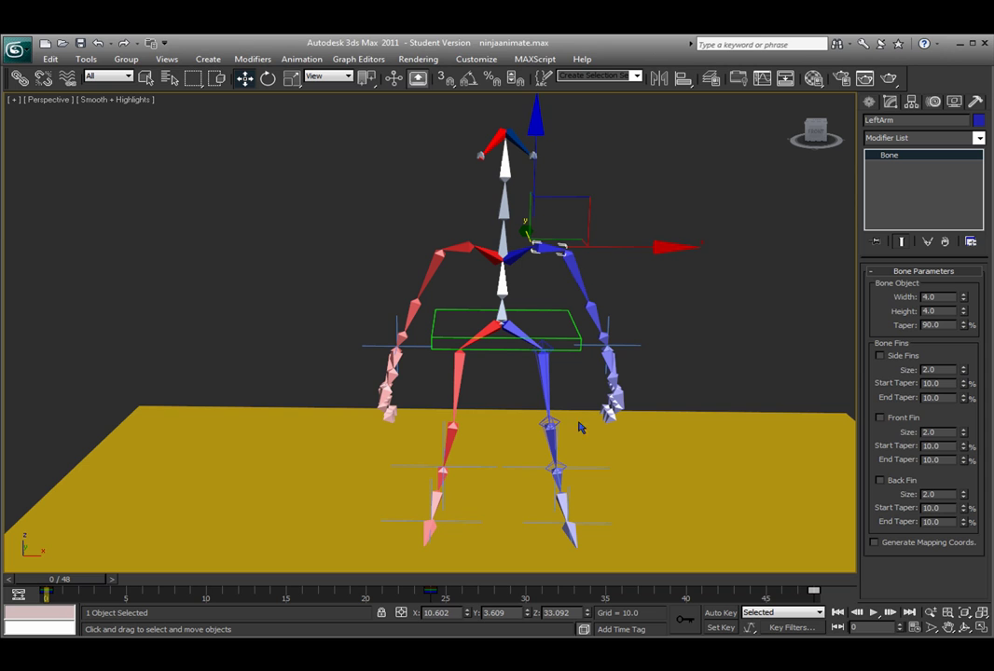
{"action": "mouse_move", "coordinate": [683, 317]}
{"action": "middle_mouse_down", "text": "alt"}
{"action": "mouse_move", "coordinate": [648, 317]}
{"action": "mouse_move", "coordinate": [681, 328]}
{"action": "middle_mouse_up", "text": "alt"}
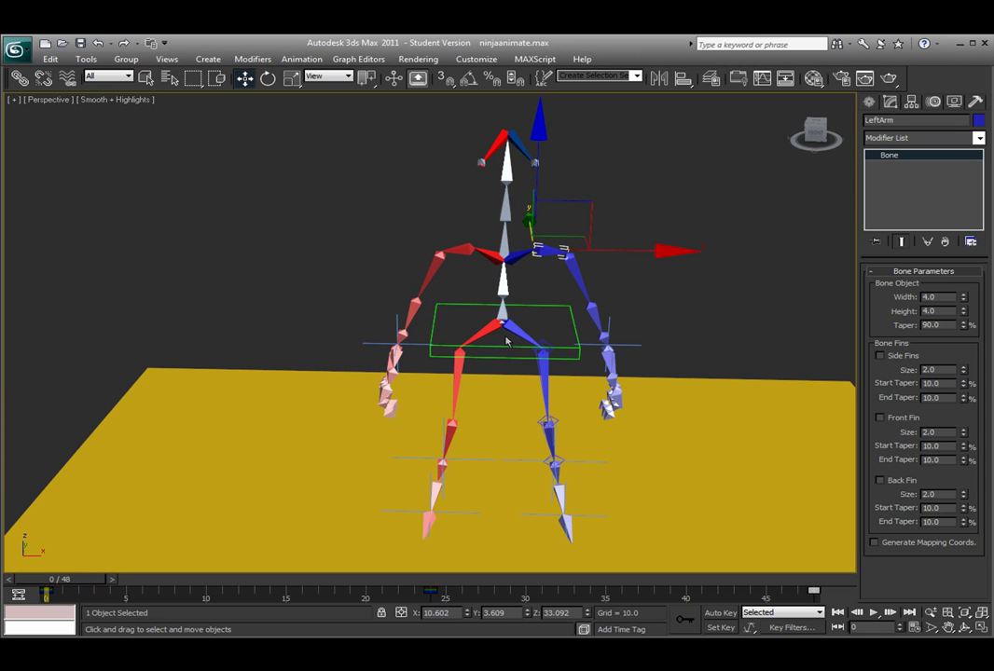
{"action": "left_click", "coordinate": [772, 325]}
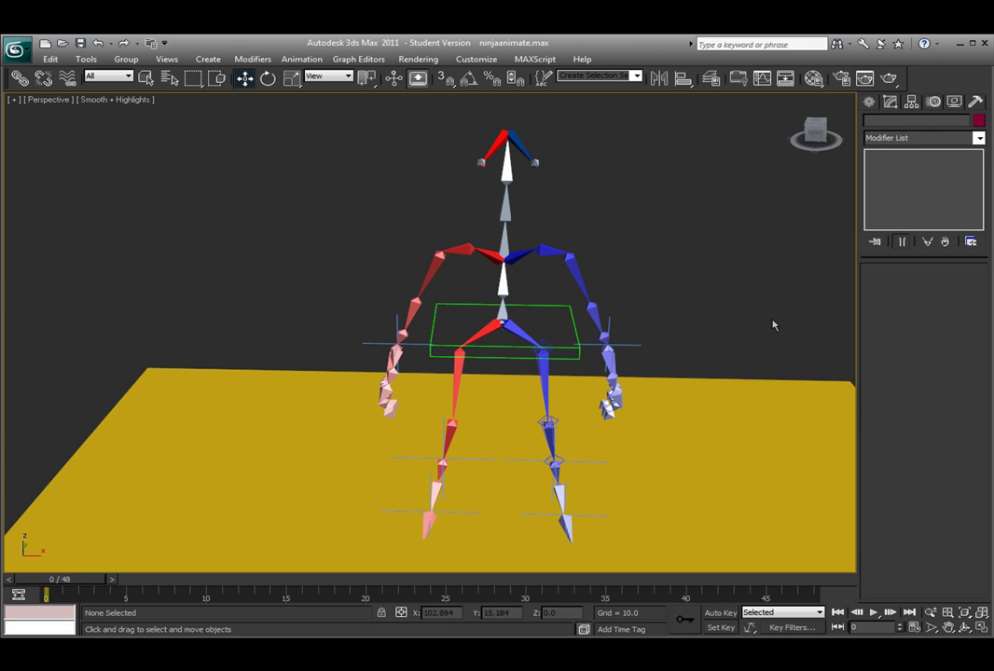
{"action": "left_click", "coordinate": [575, 266]}
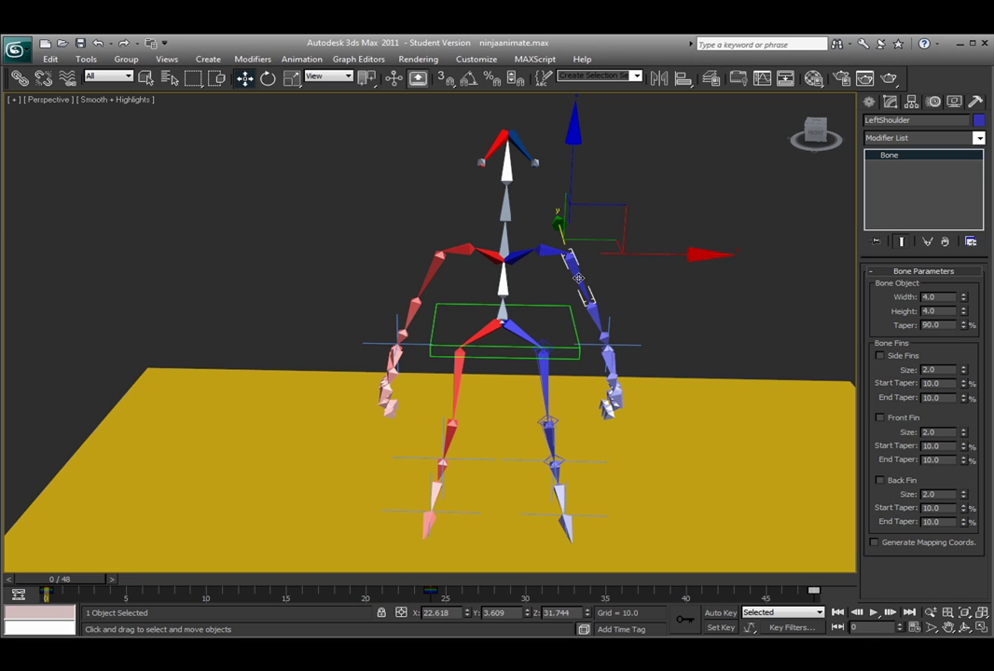
{"action": "left_click", "coordinate": [650, 310]}
{"action": "left_click", "coordinate": [577, 270]}
{"action": "scroll", "coordinate": [607, 274], "scroll_direction": "up", "scroll_amount": 5}
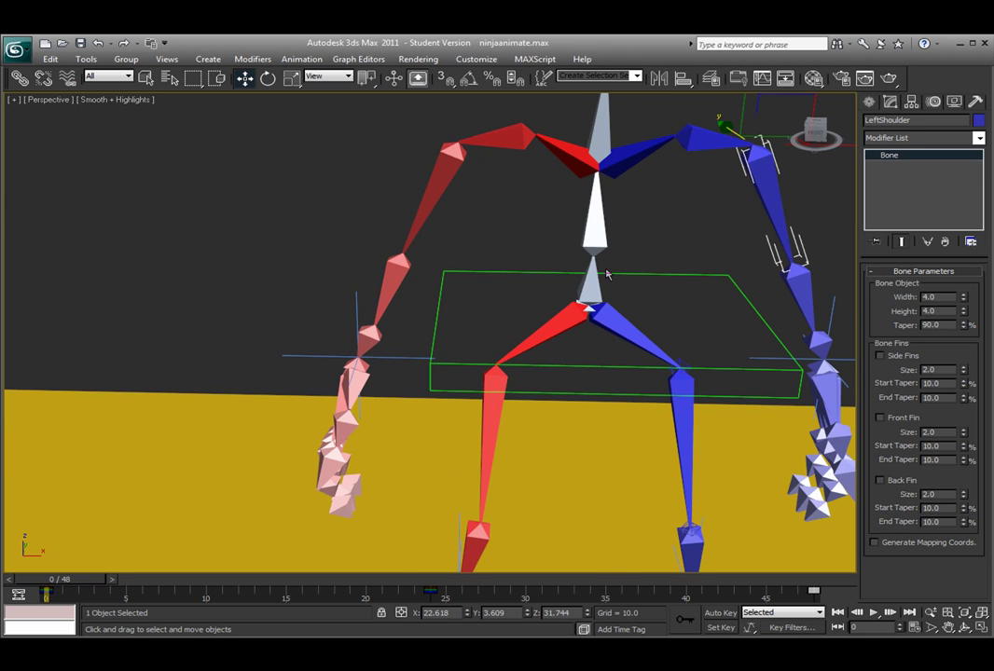
{"action": "middle_click_drag", "start_coordinate": [606, 274], "coordinate": [750, 152], "text": "alt"}
{"action": "left_click", "coordinate": [746, 134]}
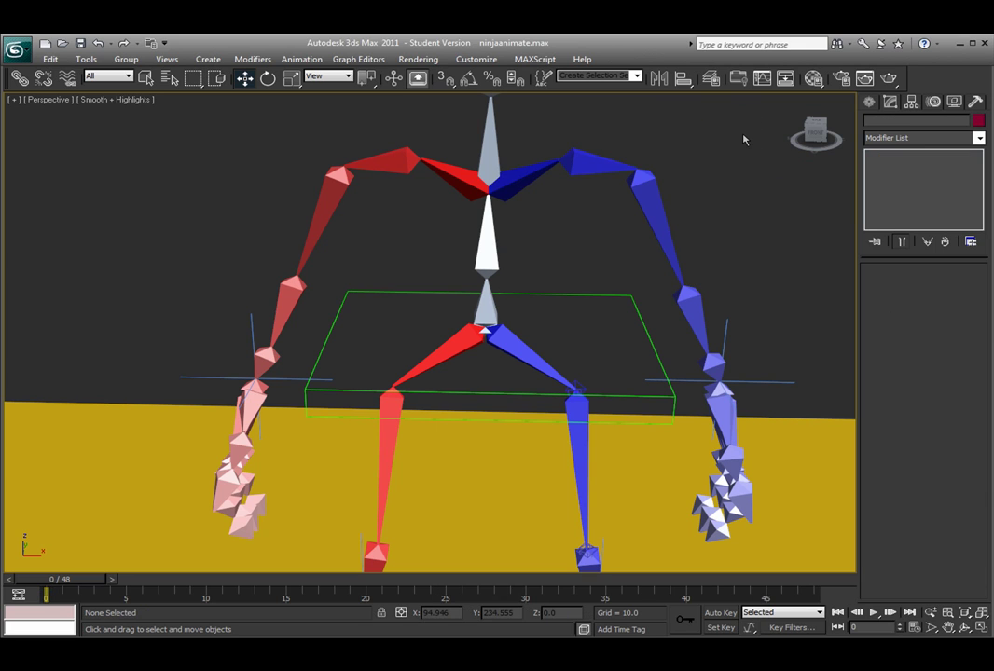
{"action": "left_click", "coordinate": [544, 169]}
{"action": "left_click", "coordinate": [876, 120]}
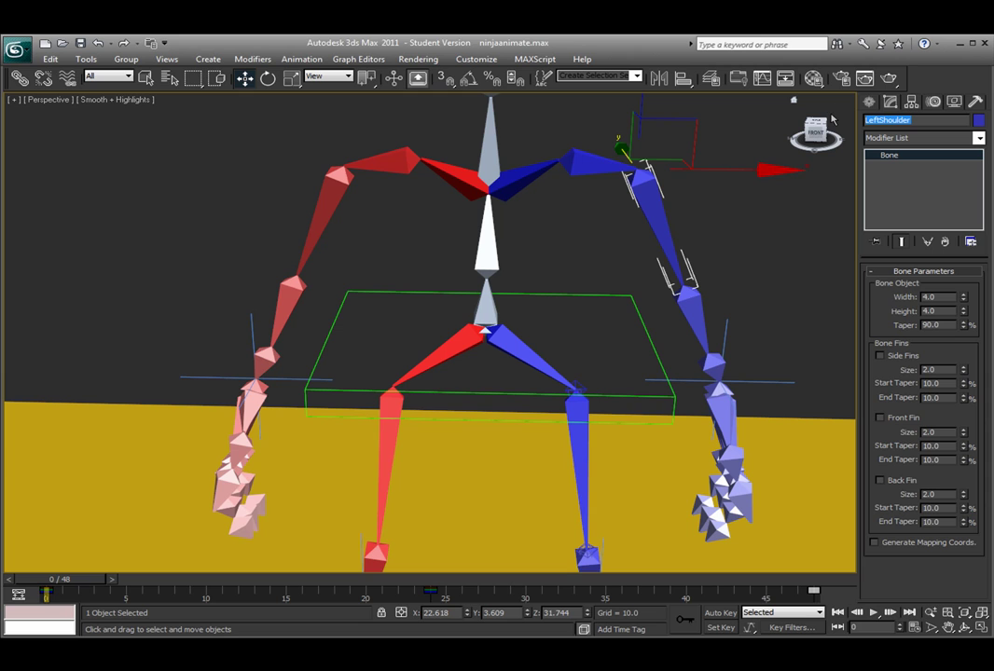
{"action": "left_click", "coordinate": [767, 101]}
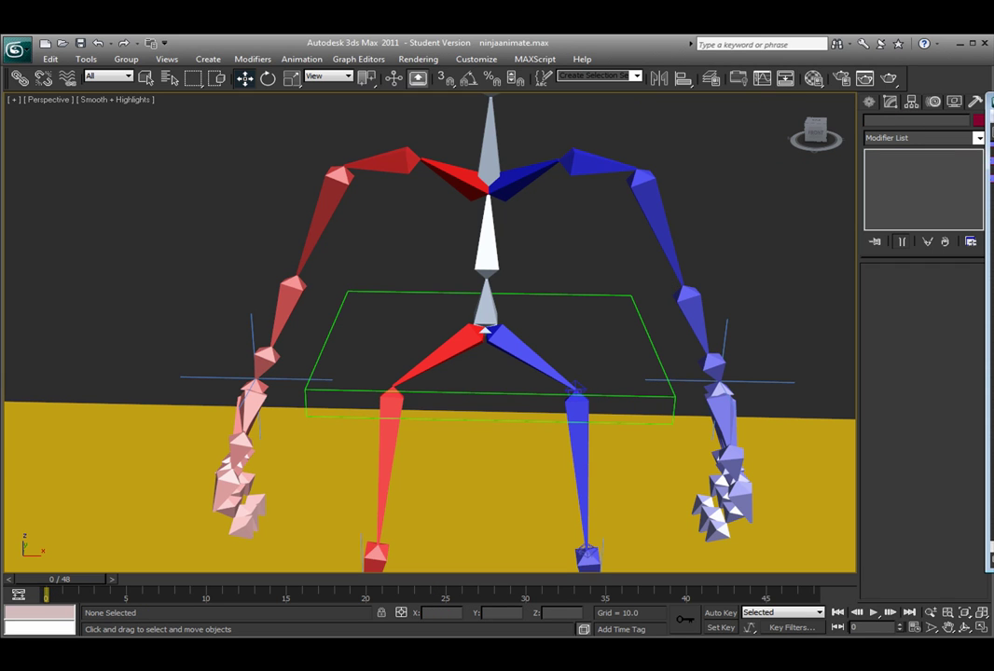
{"action": "left_click", "coordinate": [785, 79]}
{"action": "left_click_drag", "start_coordinate": [883, 100], "coordinate": [149, 111]}
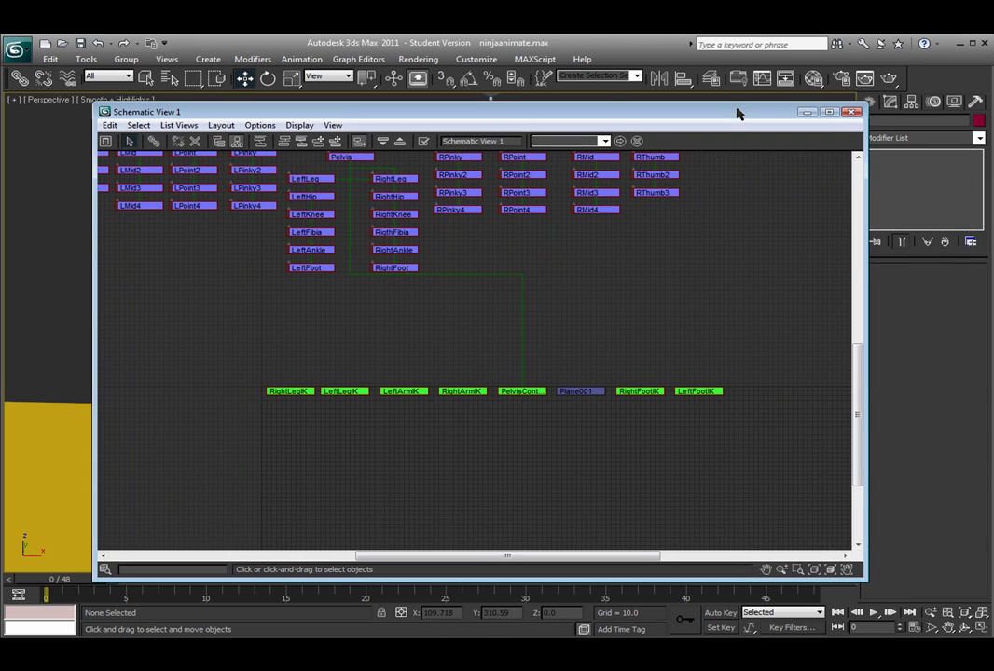
{"action": "left_click_drag", "start_coordinate": [739, 113], "coordinate": [767, 147]}
{"action": "middle_click_drag", "start_coordinate": [690, 343], "coordinate": [747, 482]}
{"action": "scroll", "coordinate": [729, 474], "scroll_direction": "down", "scroll_amount": 4}
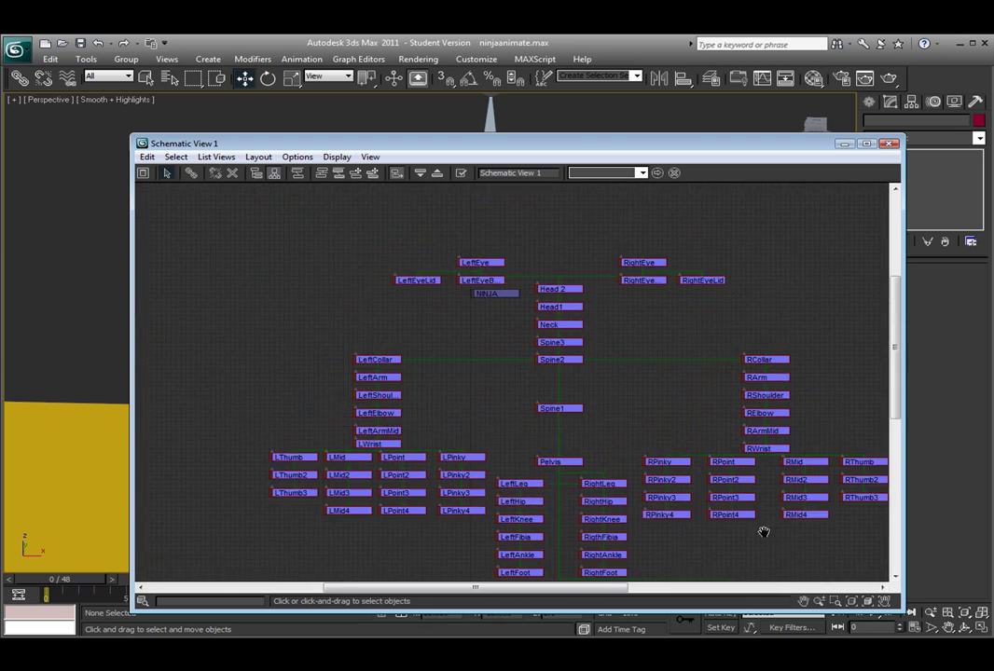
{"action": "scroll", "coordinate": [653, 409], "scroll_direction": "up", "scroll_amount": 3}
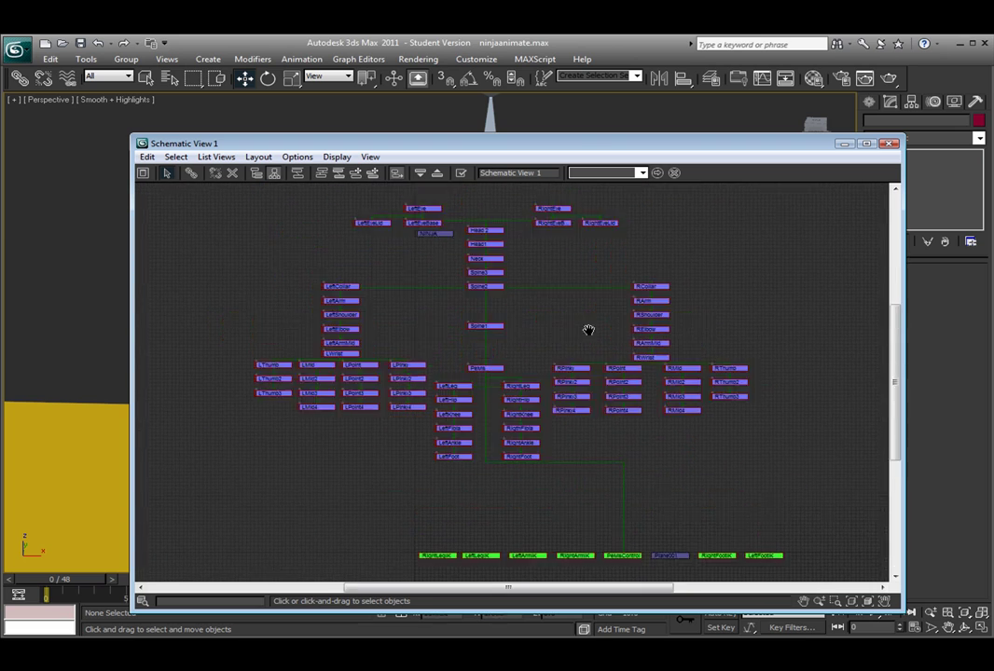
{"action": "middle_click_drag", "start_coordinate": [653, 408], "coordinate": [673, 404]}
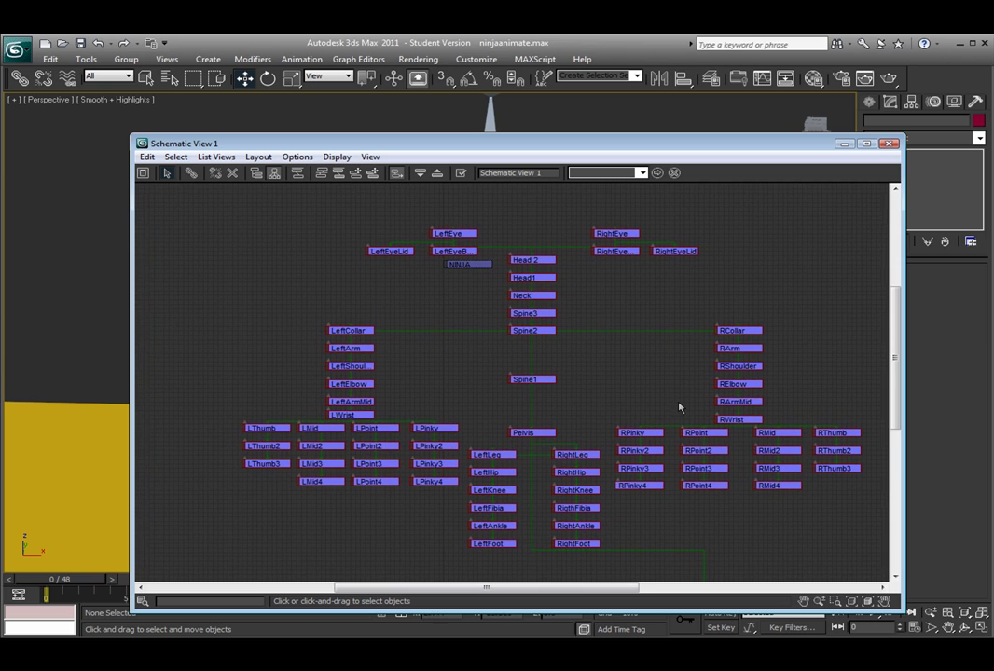
{"action": "left_click_drag", "start_coordinate": [653, 149], "coordinate": [632, 129]}
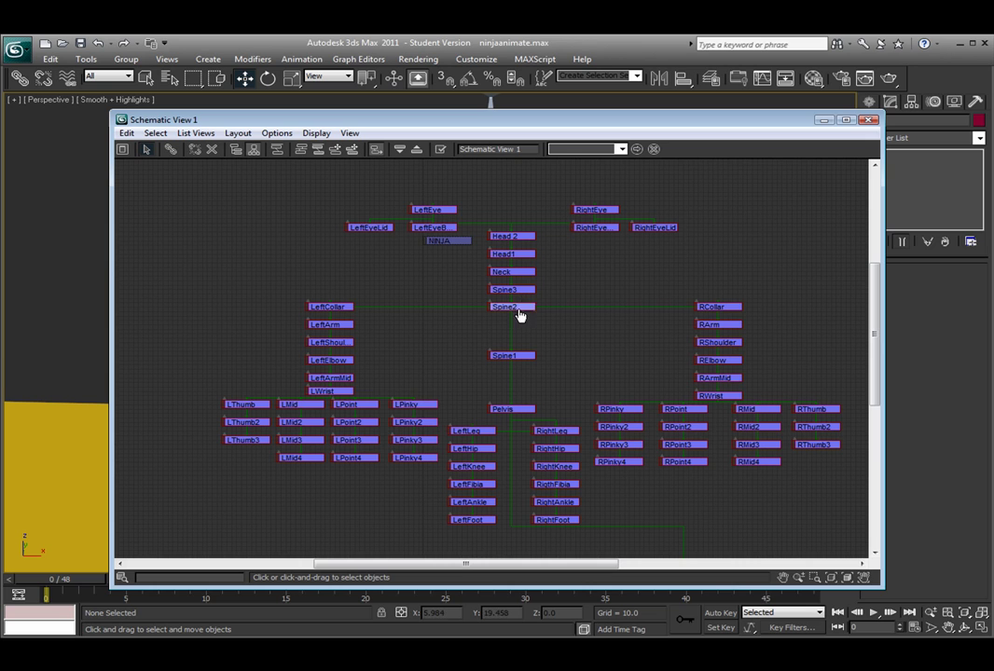
{"action": "mouse_move", "coordinate": [523, 311]}
{"action": "left_mouse_down"}
{"action": "mouse_move", "coordinate": [579, 282]}
{"action": "mouse_move", "coordinate": [517, 361]}
{"action": "mouse_move", "coordinate": [495, 268]}
{"action": "mouse_move", "coordinate": [527, 310]}
{"action": "left_mouse_up"}
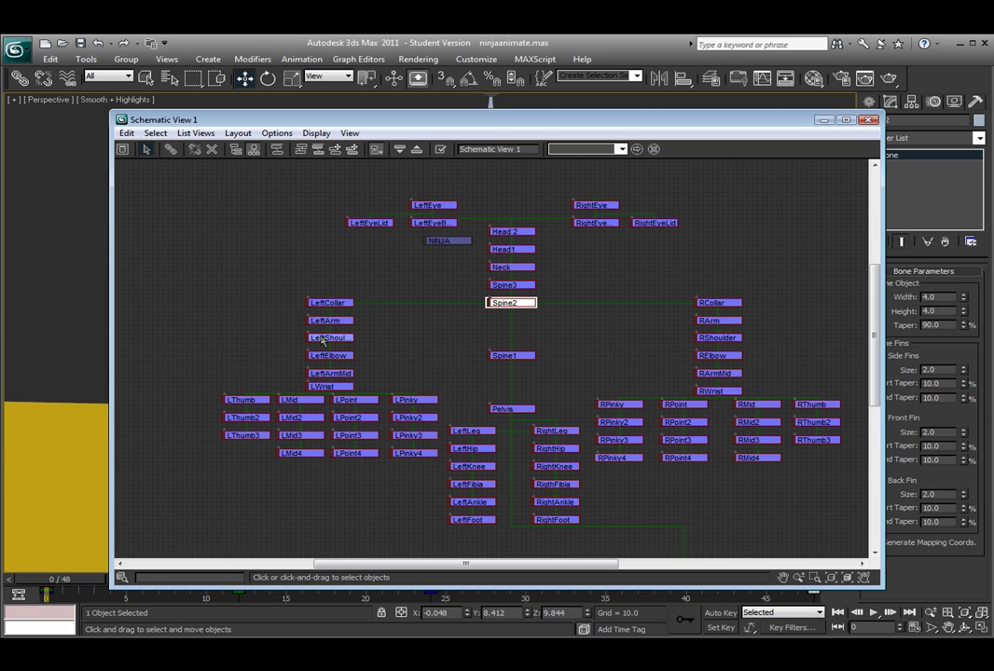
{"action": "scroll", "coordinate": [560, 358], "scroll_direction": "up", "scroll_amount": 4}
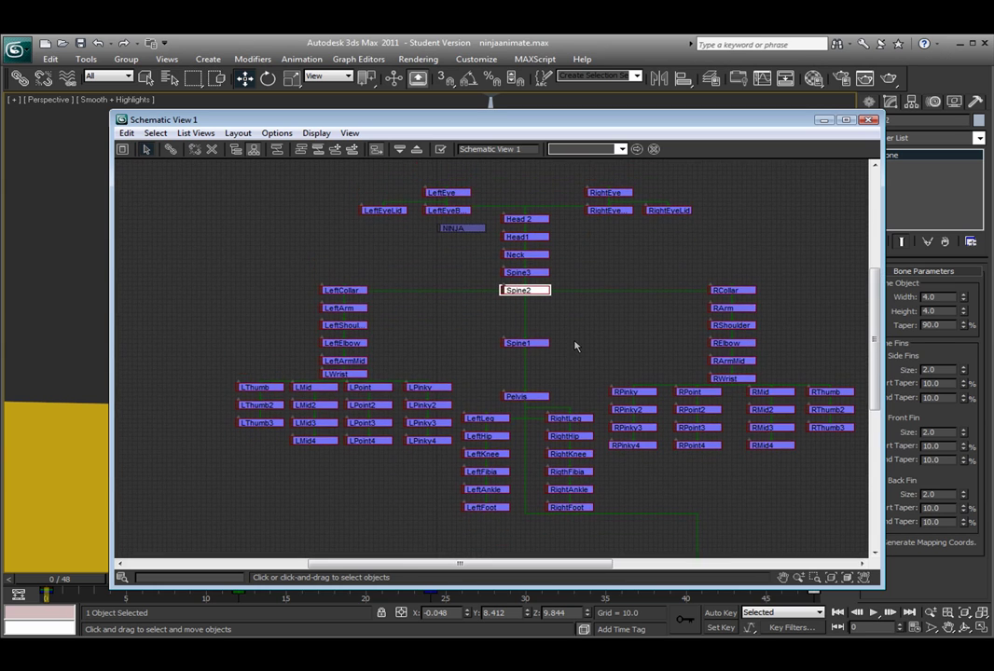
{"action": "double_click", "coordinate": [482, 339]}
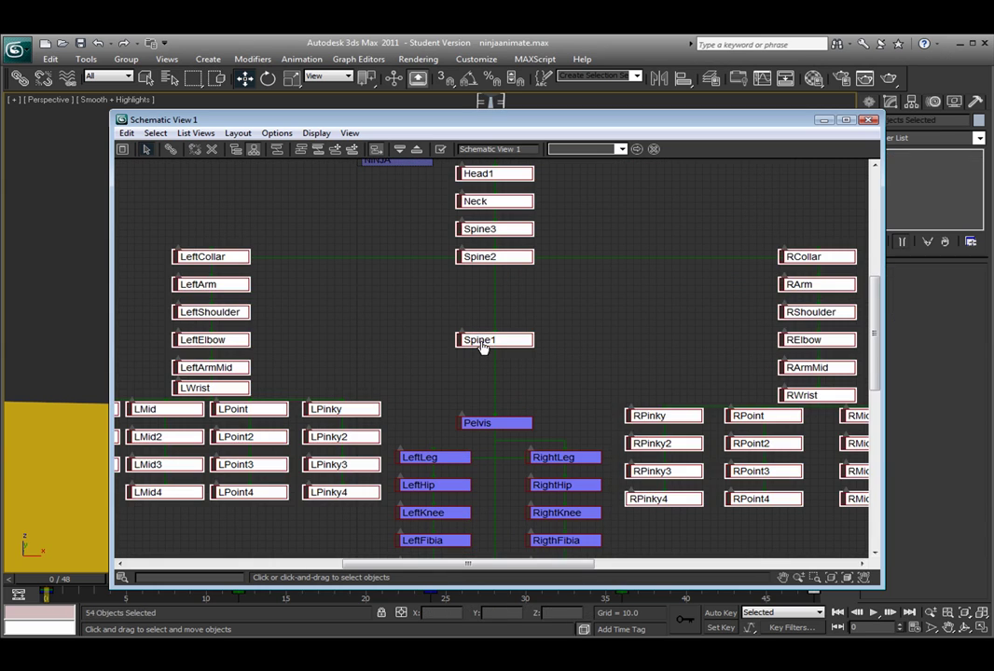
{"action": "left_click", "coordinate": [482, 339]}
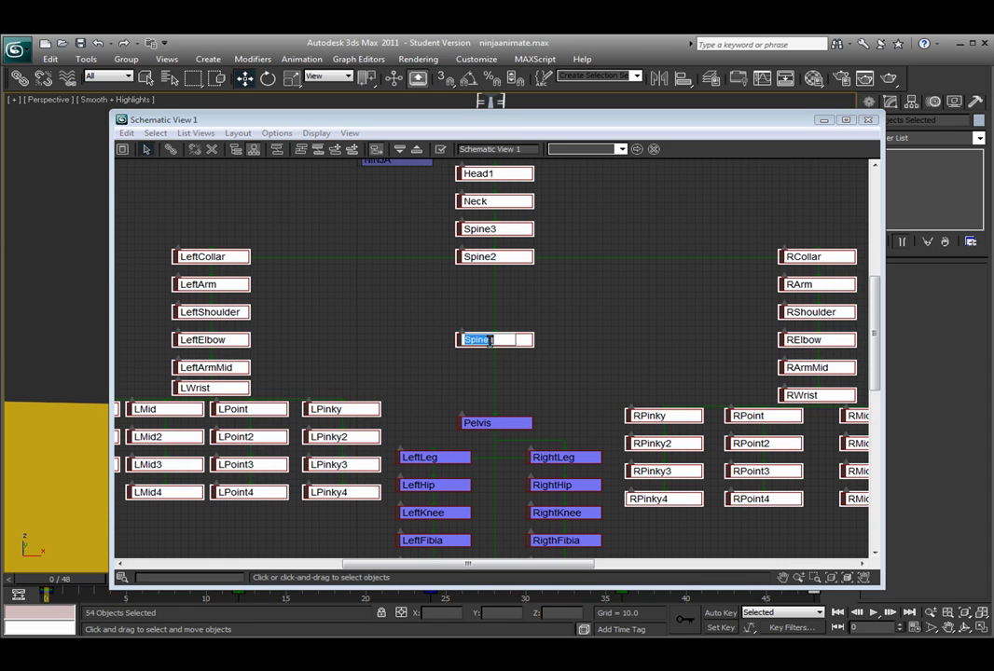
{"action": "left_click", "coordinate": [607, 321]}
{"action": "scroll", "coordinate": [592, 322], "scroll_direction": "down", "scroll_amount": 2}
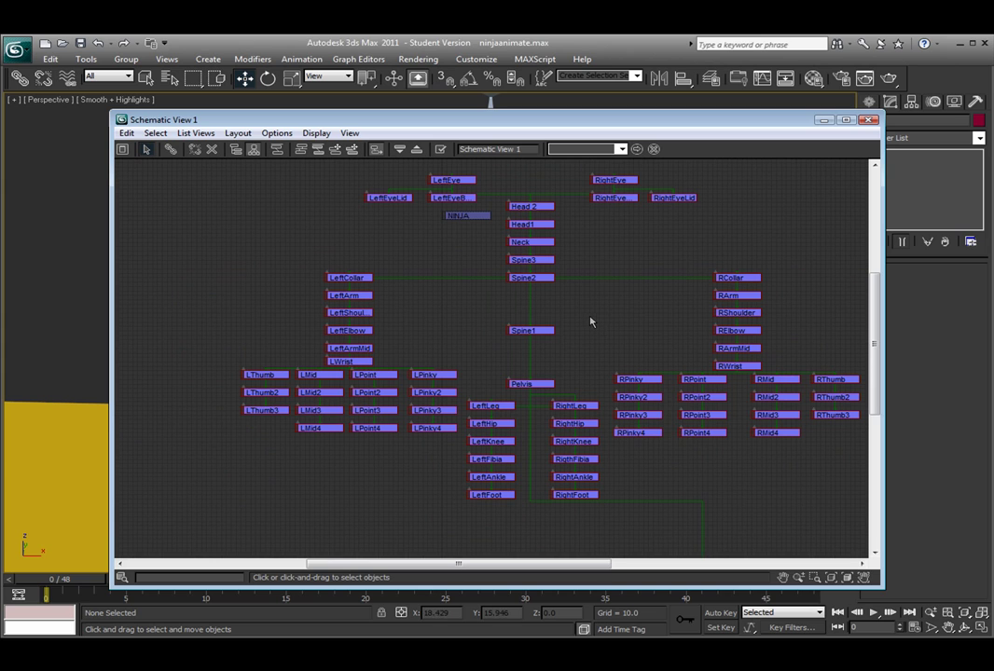
Close the schematic view, Unhide All from the quad menu, and select the restored ninja mesh.
{"action": "left_click", "coordinate": [720, 102]}
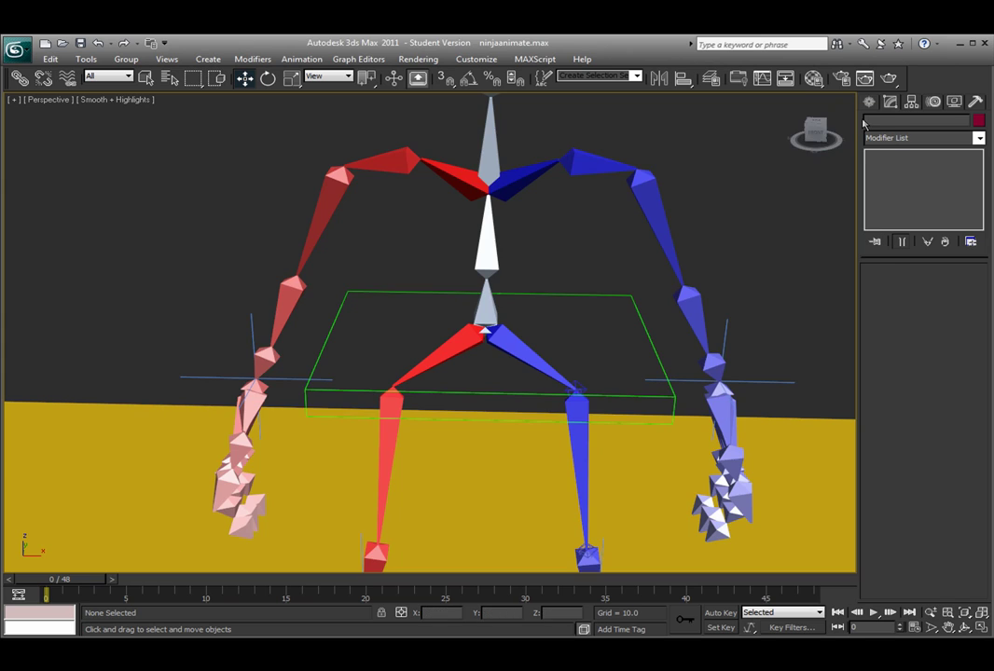
{"action": "scroll", "coordinate": [698, 304], "scroll_direction": "down", "scroll_amount": 5}
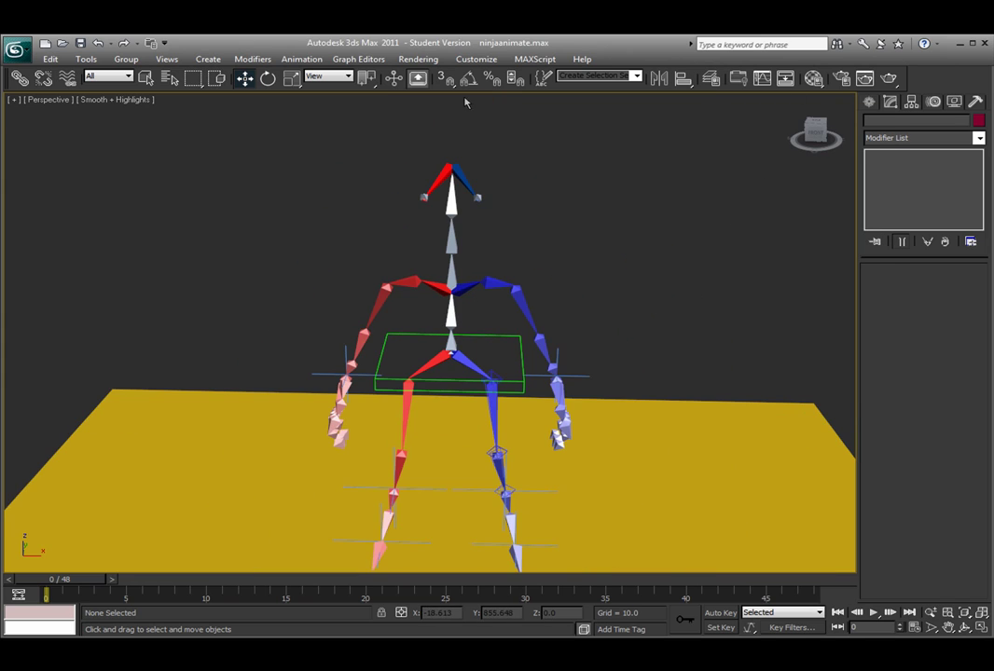
{"action": "middle_click_drag", "start_coordinate": [582, 310], "coordinate": [616, 261]}
{"action": "right_click", "coordinate": [604, 251]}
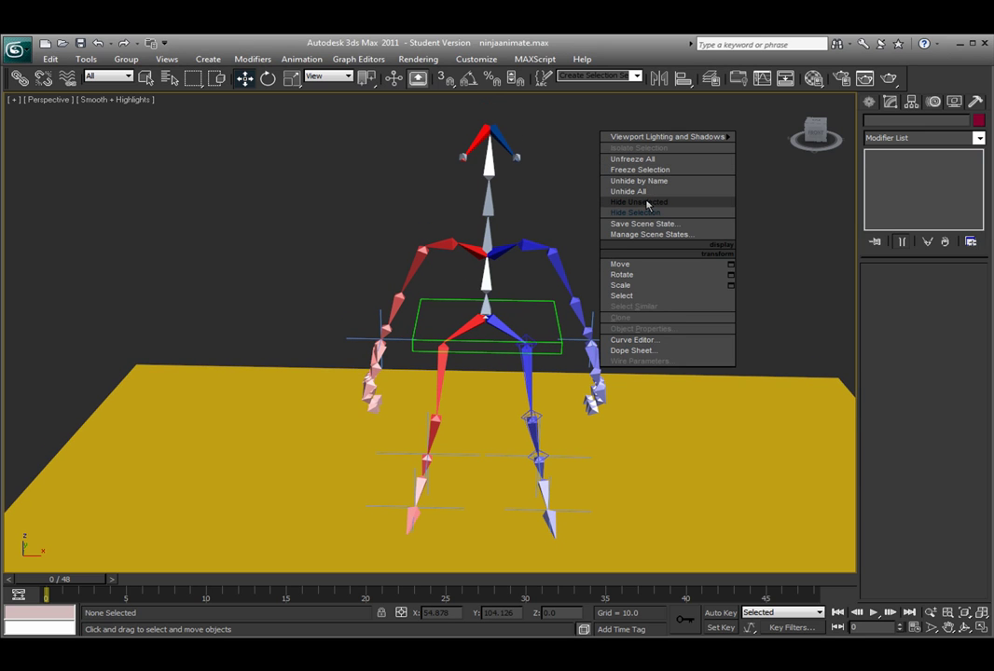
{"action": "left_click", "coordinate": [646, 202]}
{"action": "left_click", "coordinate": [559, 233]}
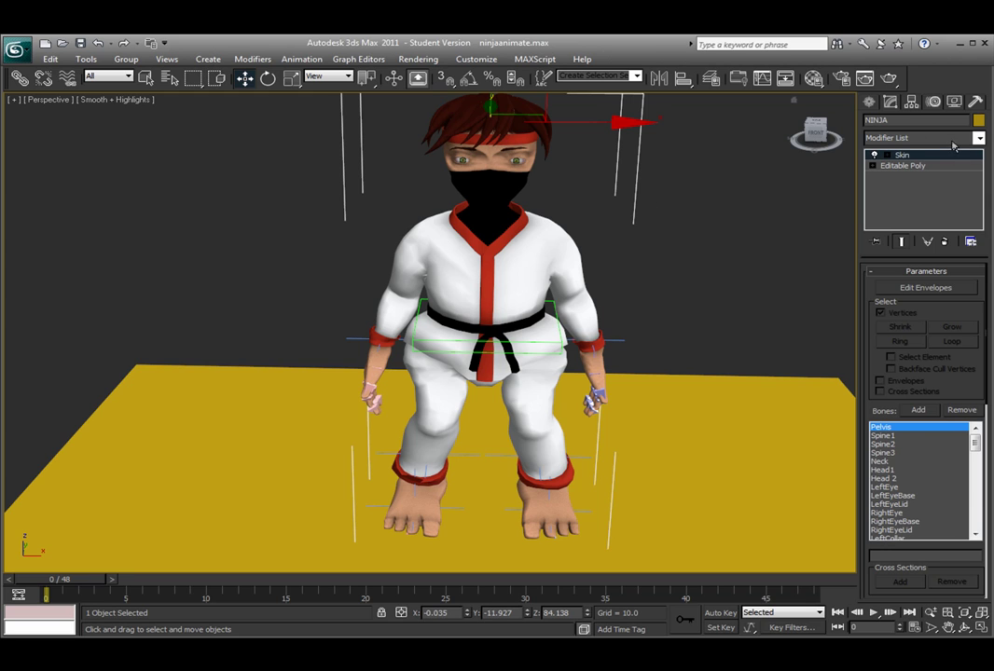
Reselect NINJA and add a Skin modifier from the Modifier List above its Editable Poly.
{"action": "left_click", "coordinate": [759, 237]}
{"action": "left_click", "coordinate": [570, 238]}
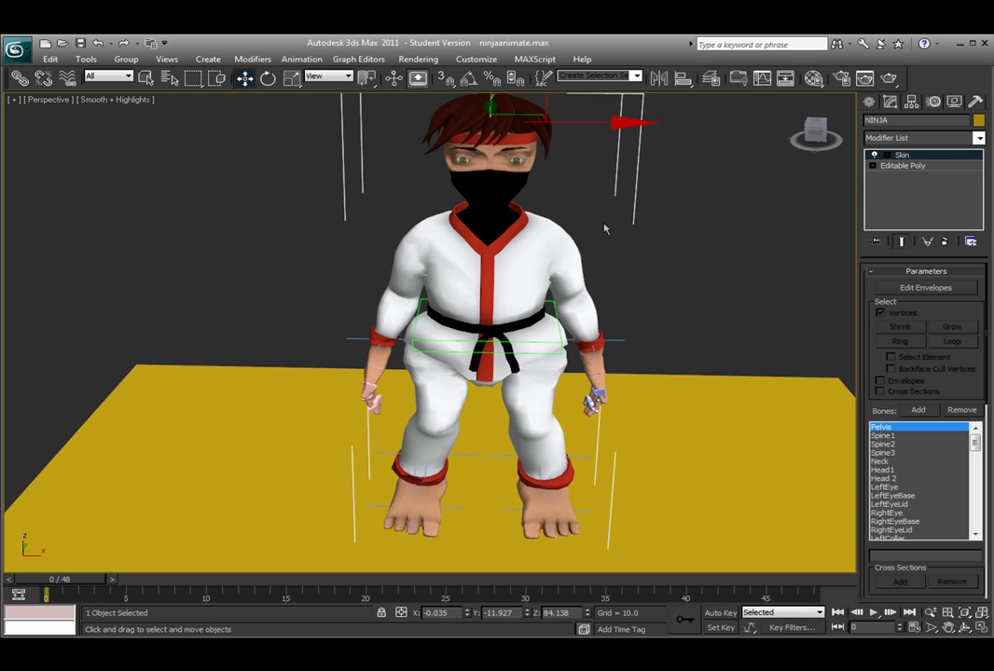
{"action": "left_click", "coordinate": [978, 138]}
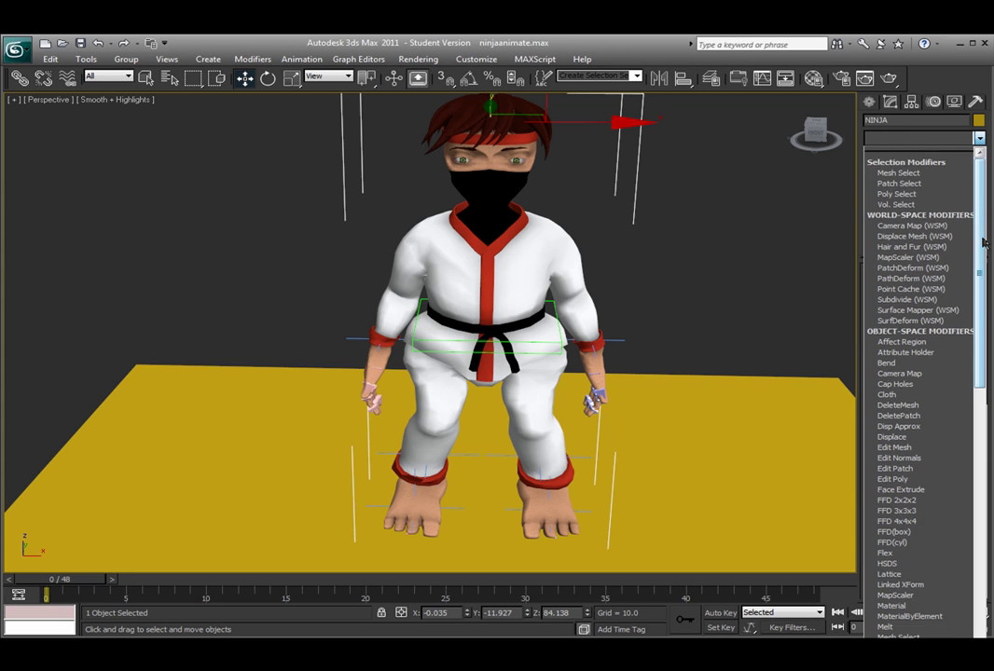
{"action": "scroll", "coordinate": [942, 464], "scroll_direction": "down", "scroll_amount": 18}
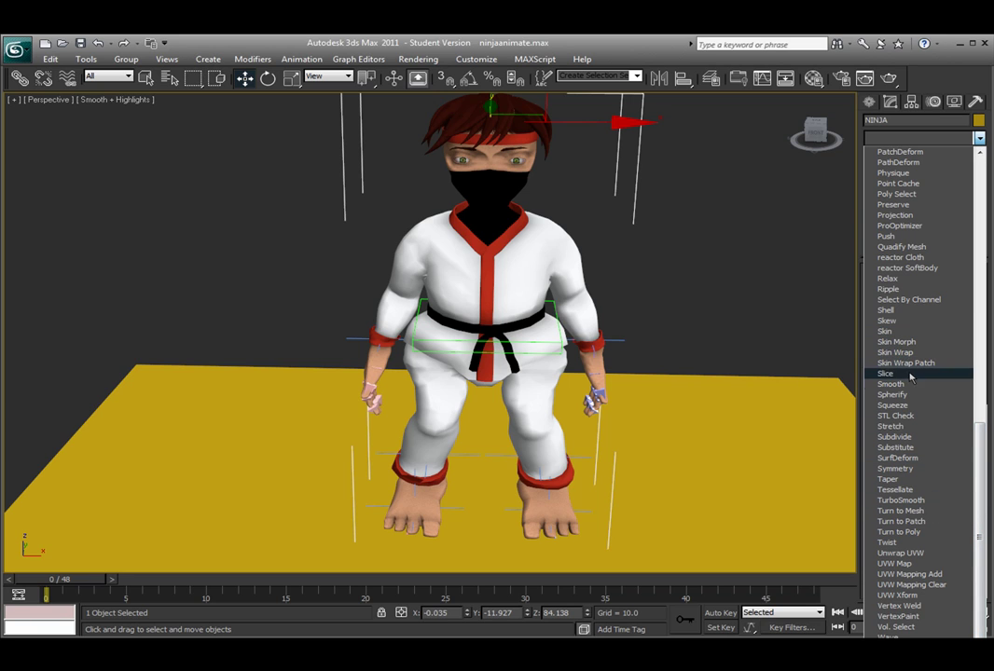
{"action": "left_click", "coordinate": [890, 332]}
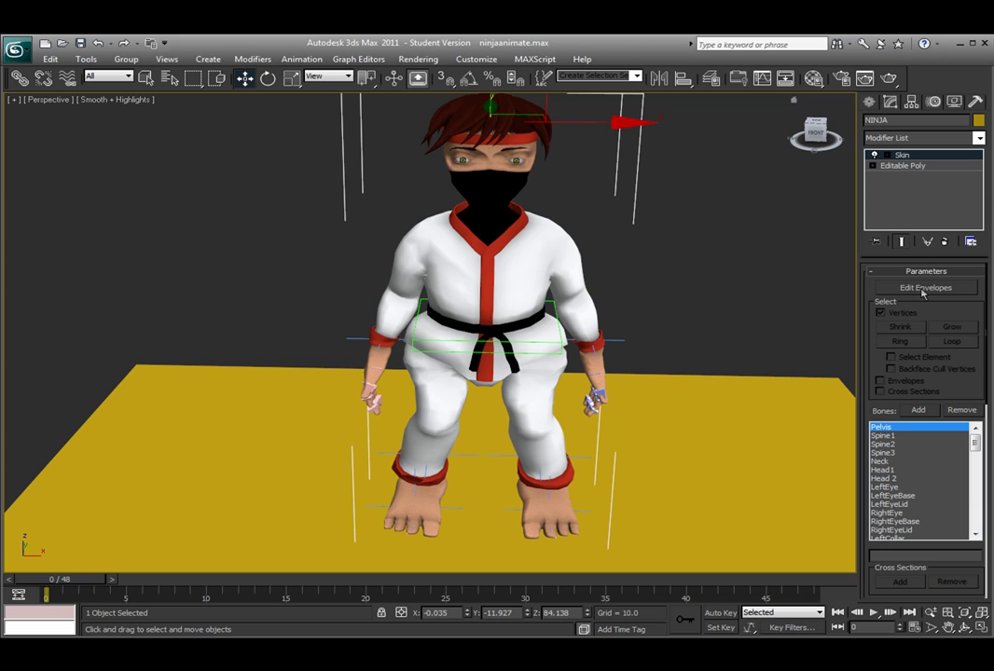
{"action": "left_click_drag", "start_coordinate": [936, 341], "coordinate": [937, 260]}
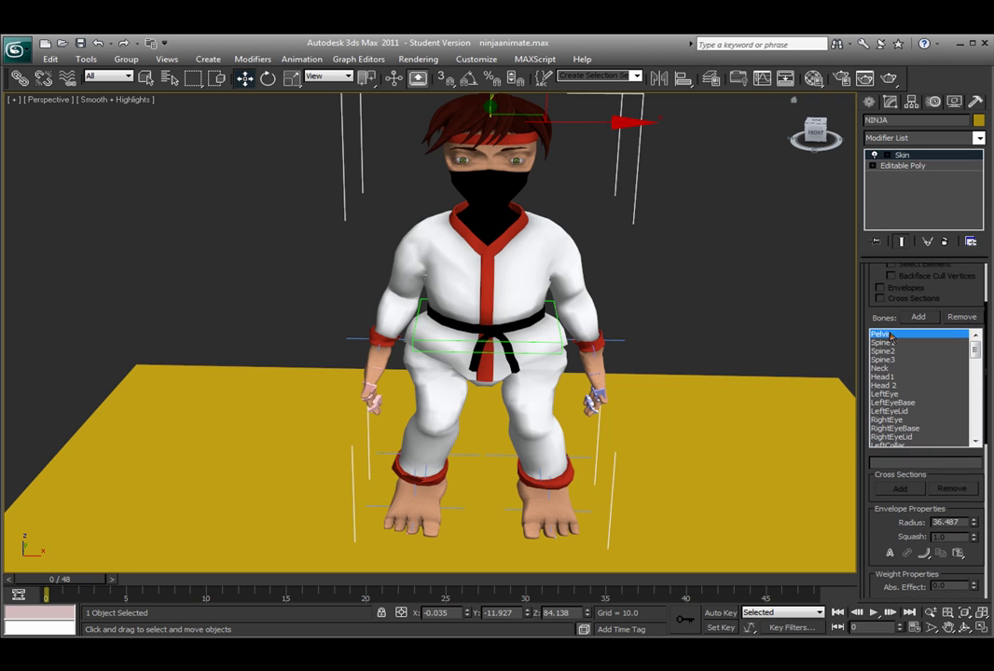
Open the Skin's Select Bones picker and close it without adding any bones.
{"action": "left_click", "coordinate": [918, 318]}
{"action": "left_click_drag", "start_coordinate": [305, 82], "coordinate": [360, 135]}
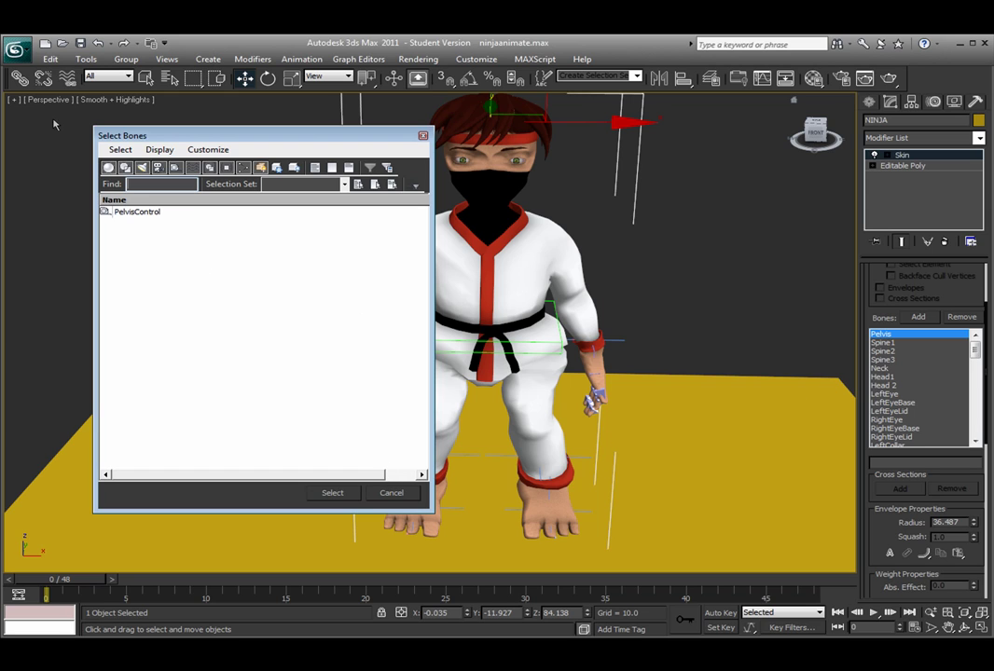
{"action": "left_click", "coordinate": [391, 492]}
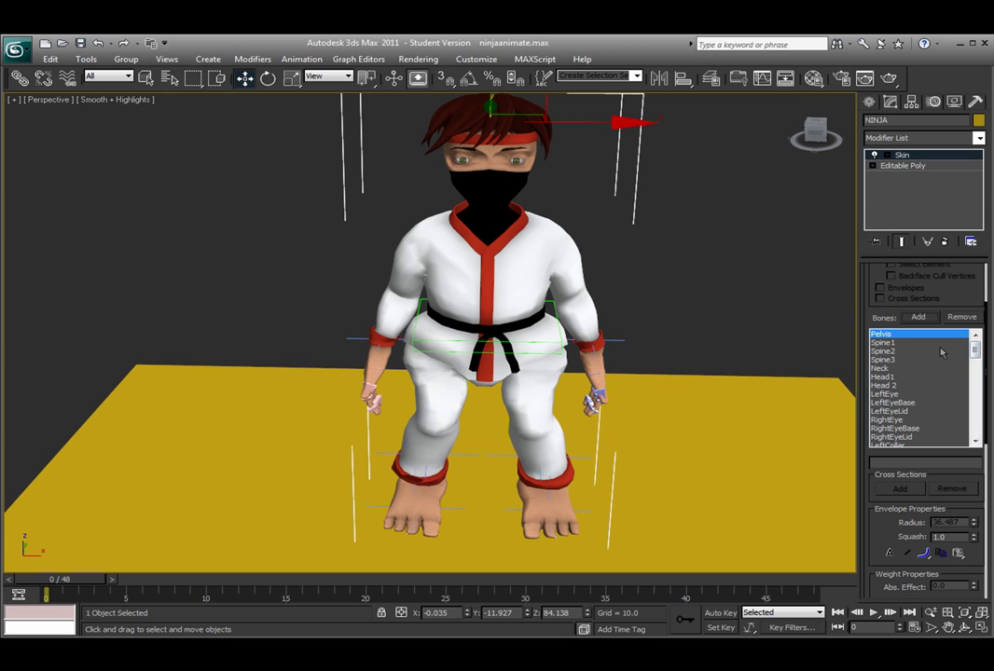
Reselect the ninja mesh and switch its Skin modifier into Edit Envelopes mode.
{"action": "mouse_move", "coordinate": [975, 349]}
{"action": "left_mouse_down"}
{"action": "mouse_move", "coordinate": [975, 431]}
{"action": "mouse_move", "coordinate": [975, 347]}
{"action": "left_mouse_up"}
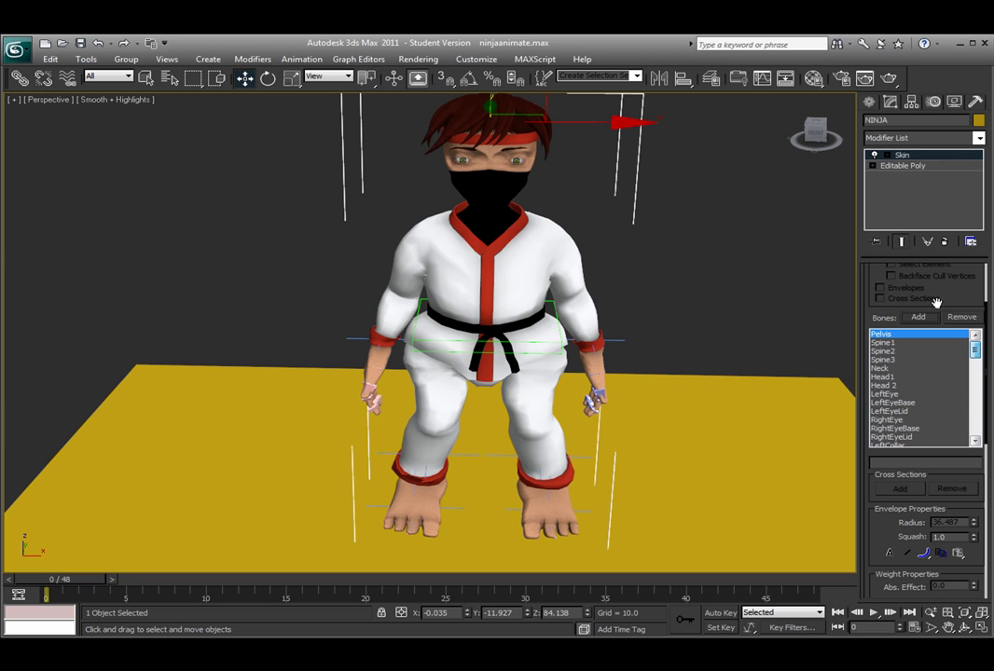
{"action": "left_click", "coordinate": [683, 247]}
{"action": "middle_click_drag", "start_coordinate": [680, 204], "coordinate": [712, 222], "text": "alt"}
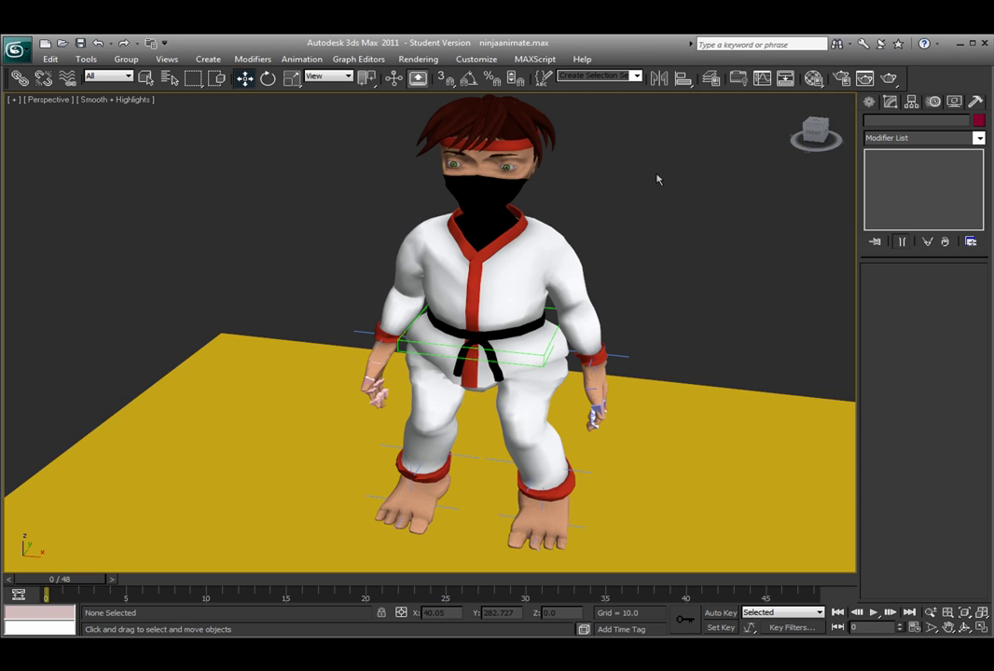
{"action": "left_click", "coordinate": [570, 263]}
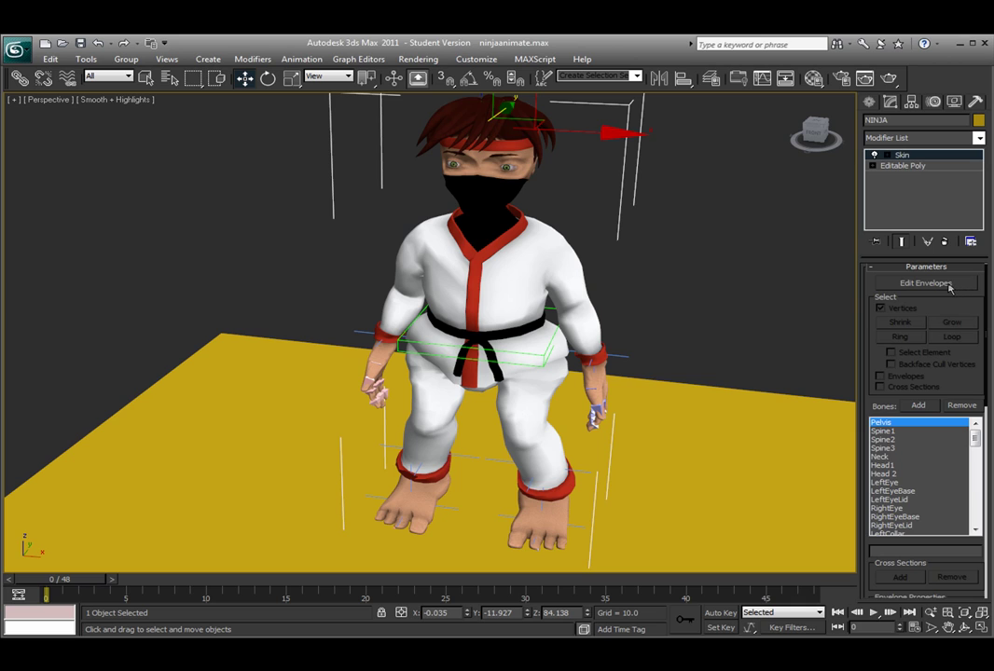
{"action": "left_click", "coordinate": [925, 287]}
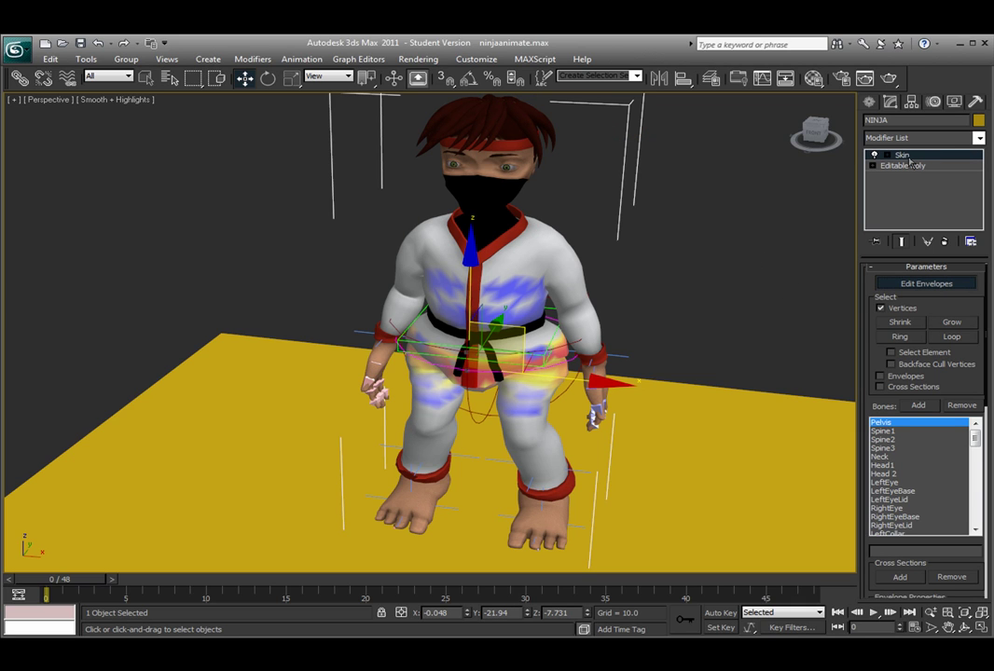
From a front view, inspect the Spine1, Spine3, Head1 and LeftEyeLid bone envelopes.
{"action": "middle_click_drag", "start_coordinate": [759, 195], "coordinate": [795, 276], "text": "alt"}
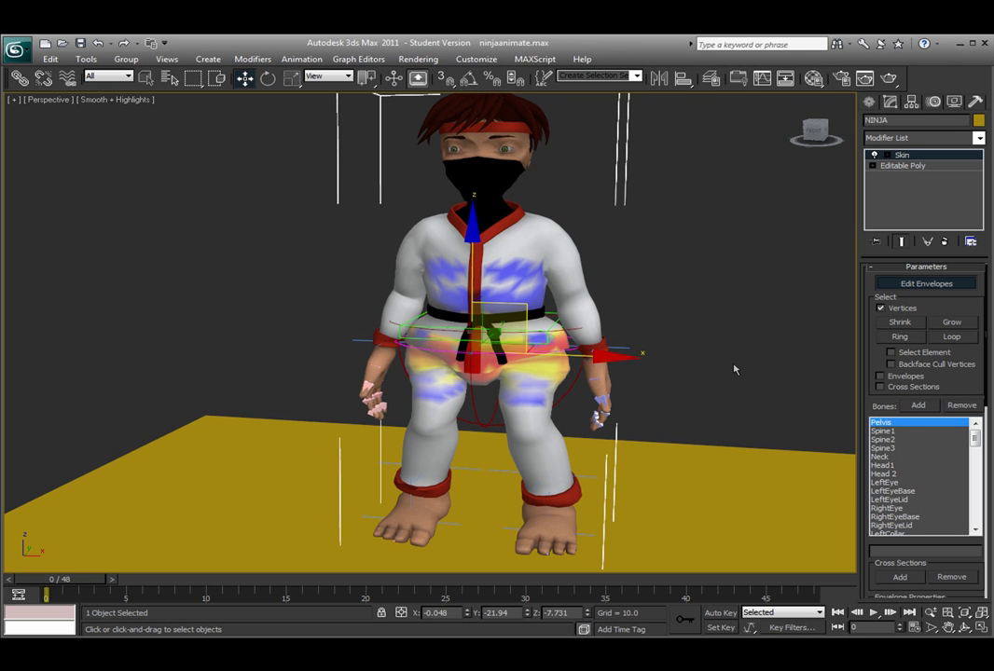
{"action": "middle_click_drag", "start_coordinate": [528, 301], "coordinate": [714, 353], "text": "alt"}
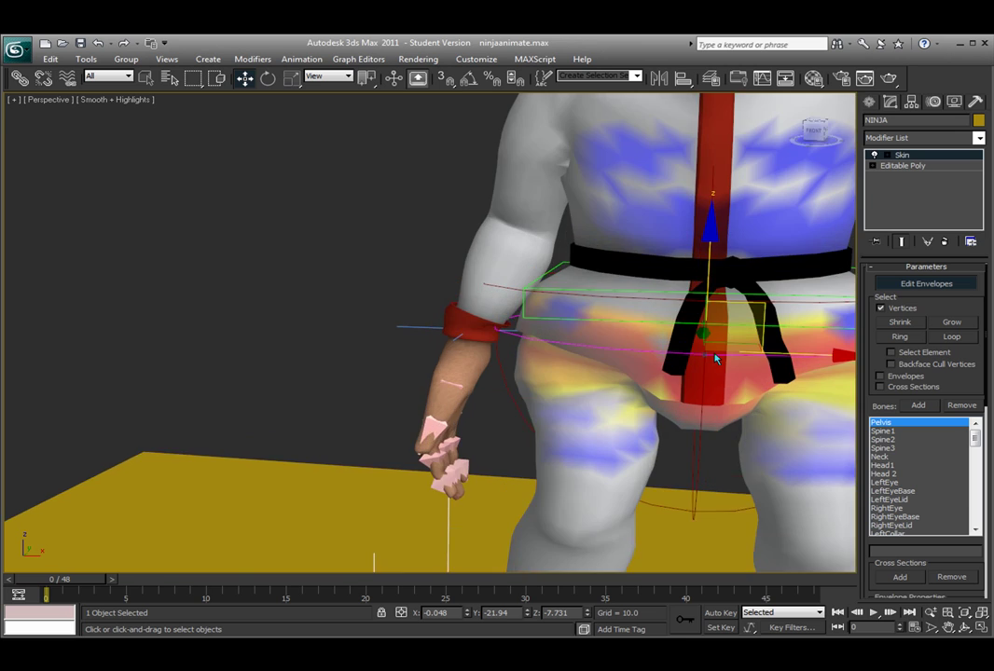
{"action": "middle_click_drag", "start_coordinate": [715, 359], "coordinate": [643, 363], "text": "alt"}
{"action": "left_click", "coordinate": [893, 431]}
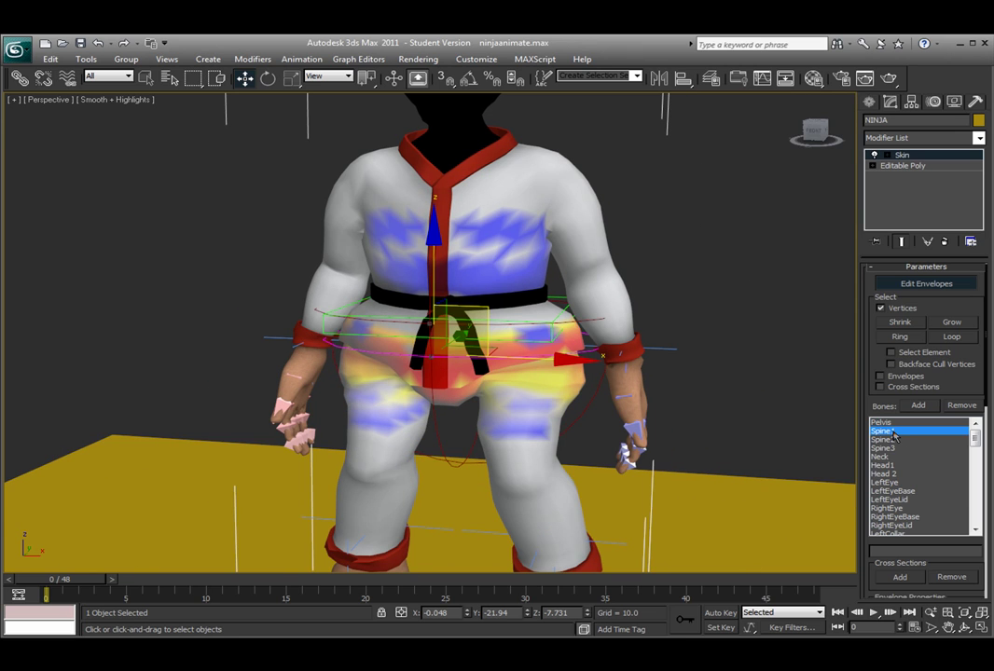
{"action": "key", "text": "Down"}
{"action": "key", "text": "Down"}
{"action": "key", "text": "Down"}
{"action": "key", "text": "Down"}
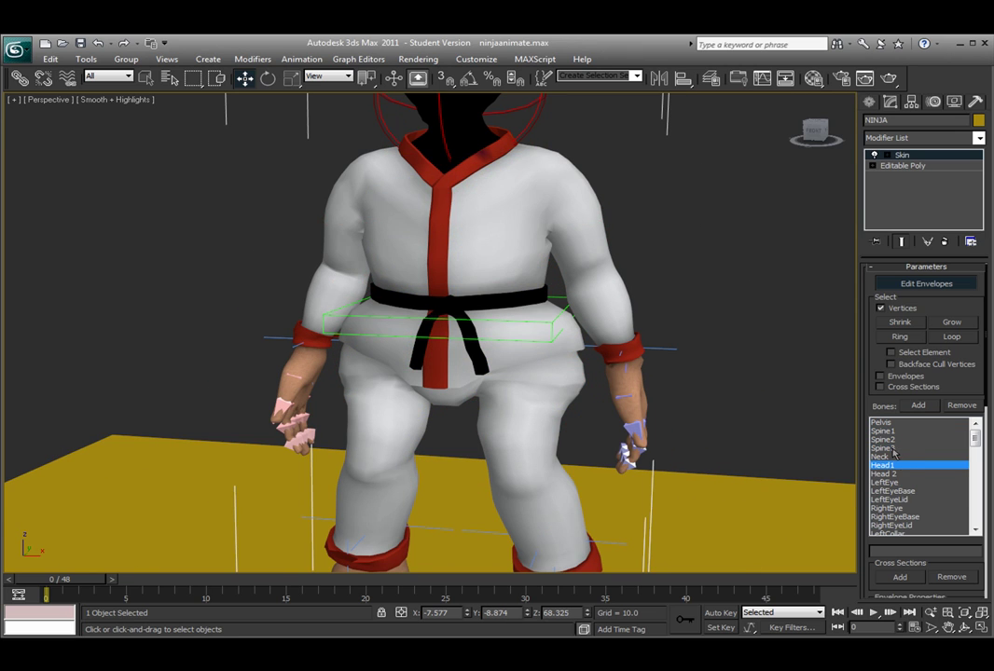
{"action": "left_click", "coordinate": [892, 448]}
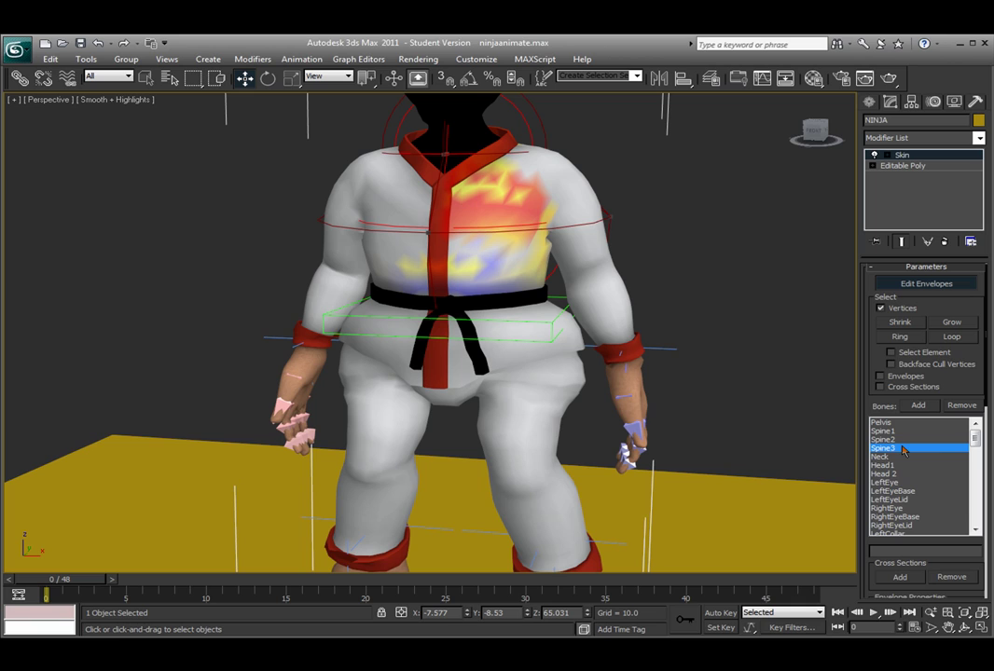
{"action": "left_click", "coordinate": [906, 465]}
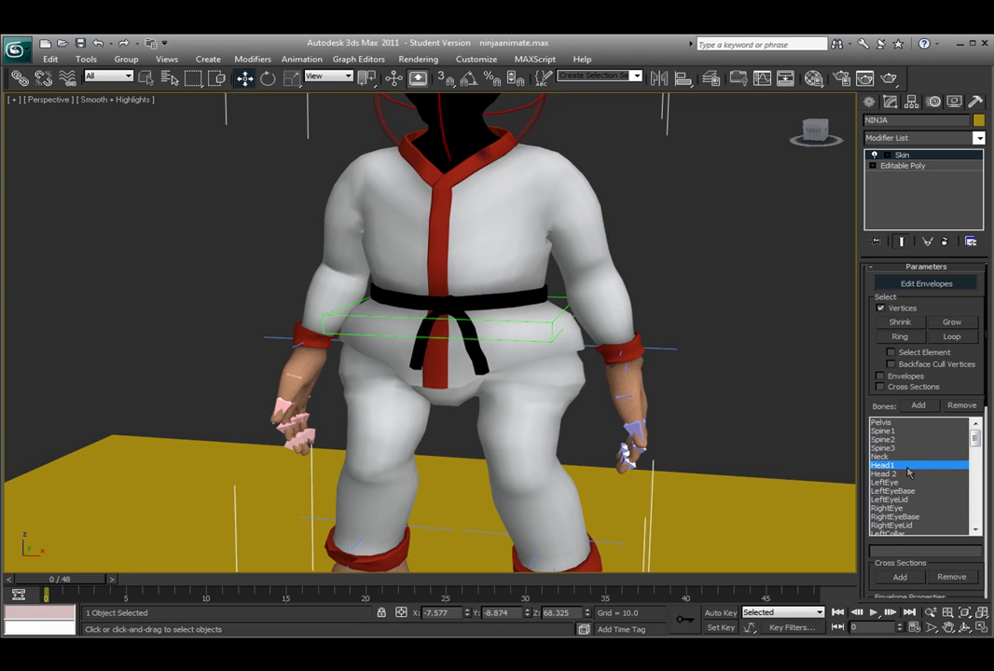
{"action": "left_click", "coordinate": [893, 500]}
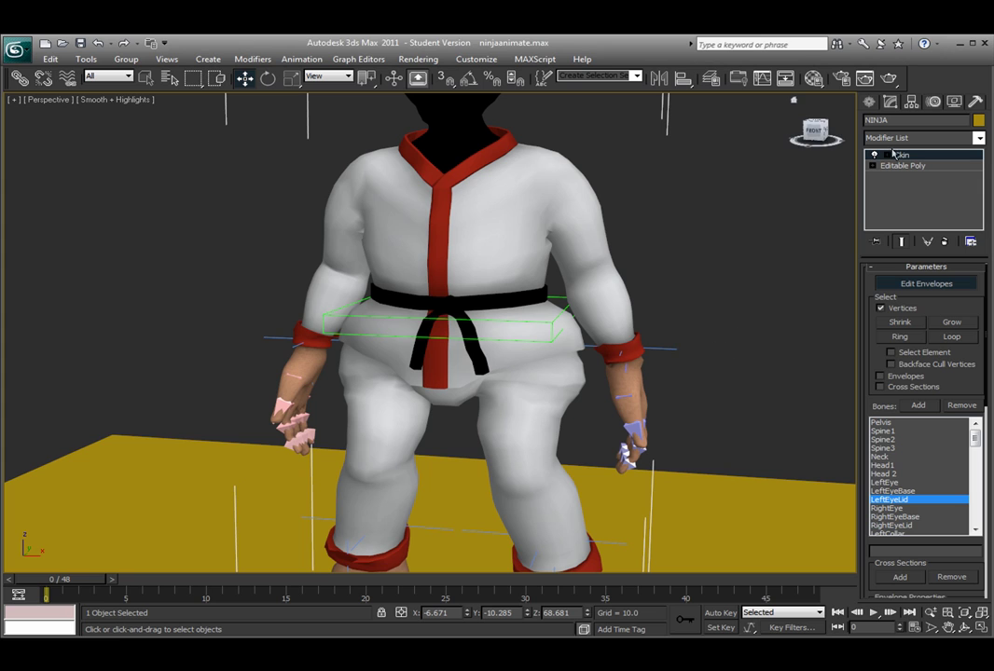
Drag the LeftArmIK handle upward to raise the left hand, then reselect the ninja mesh.
{"action": "left_click", "coordinate": [766, 277]}
{"action": "left_click", "coordinate": [626, 347]}
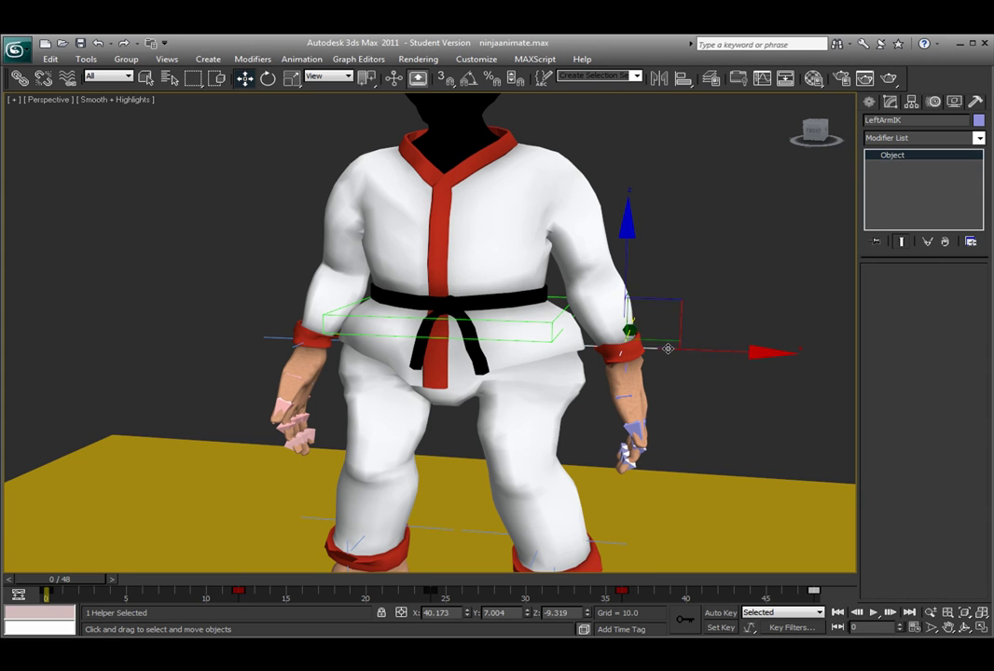
{"action": "left_click_drag", "start_coordinate": [630, 307], "coordinate": [673, 271]}
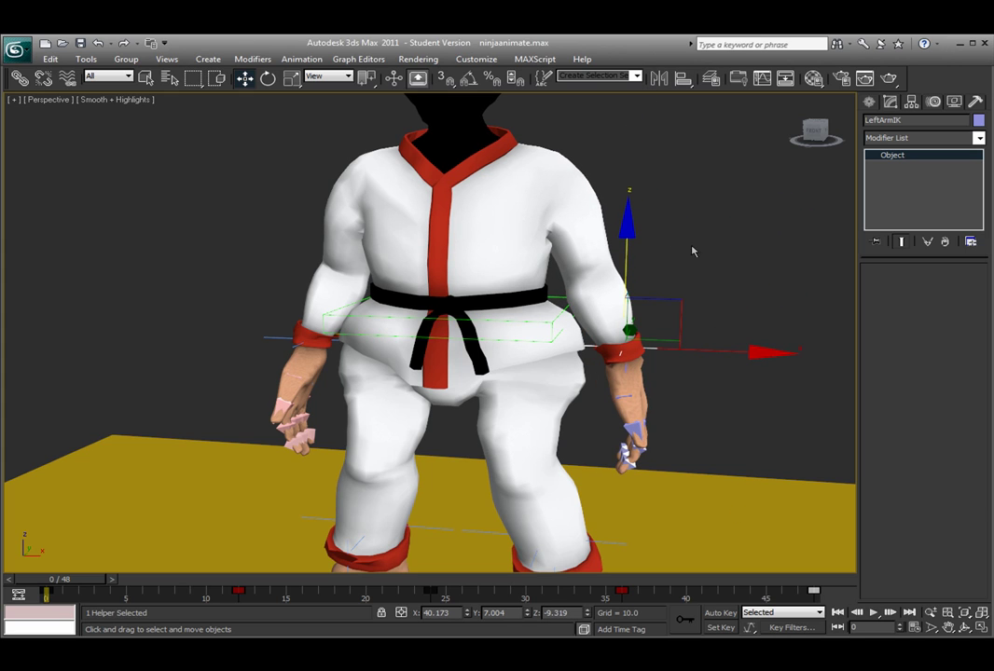
{"action": "left_click", "coordinate": [573, 165]}
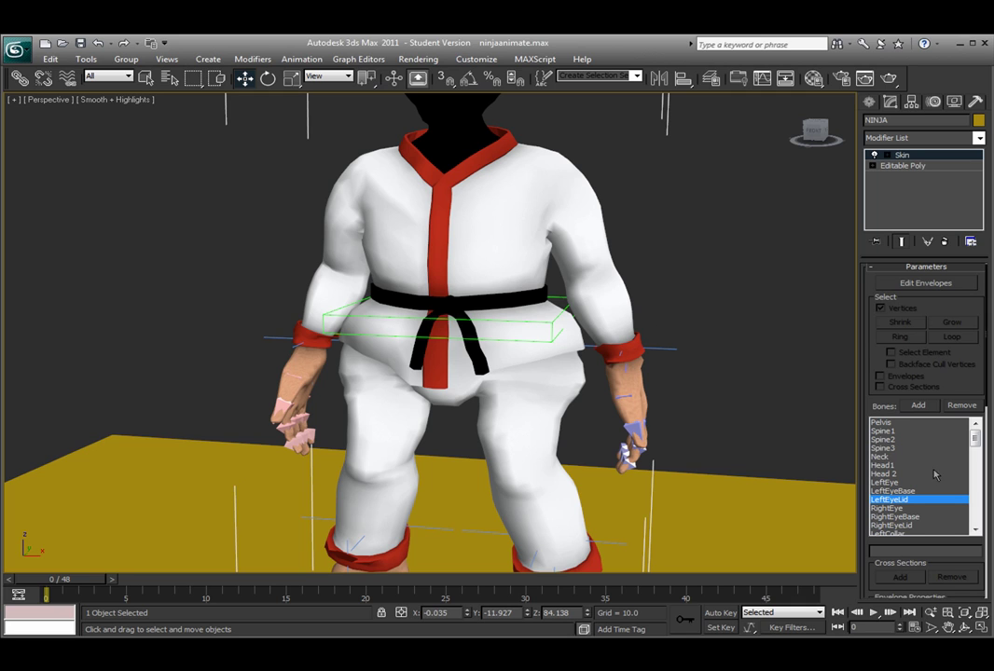
Re-enable Edit Envelopes, step through Head 2 and Head1 to Spine3, and frame its chest weights.
{"action": "left_click", "coordinate": [890, 456]}
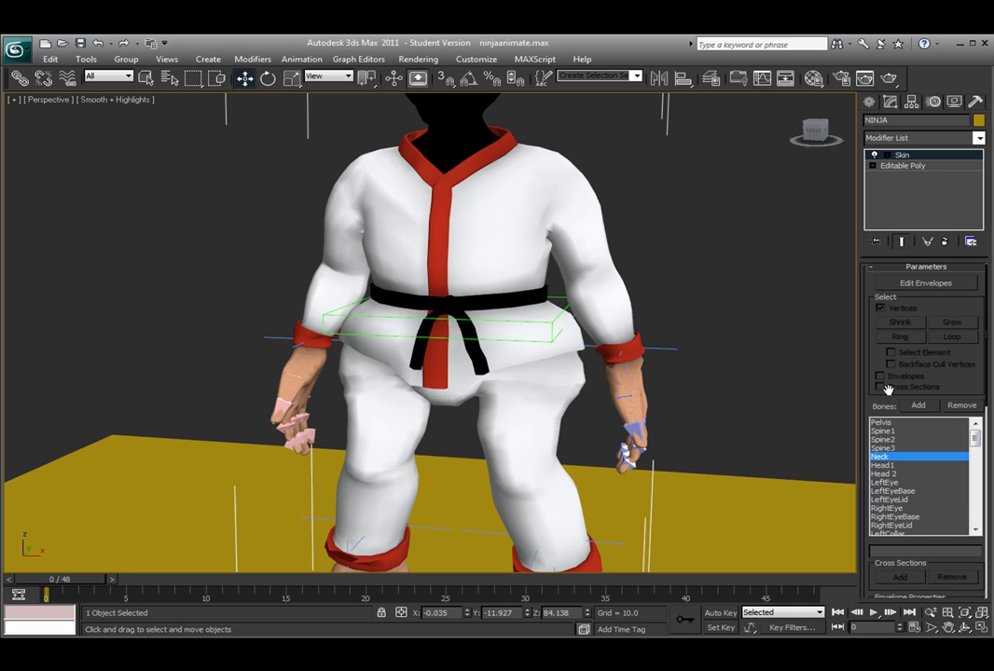
{"action": "left_click", "coordinate": [918, 284]}
{"action": "left_click", "coordinate": [891, 473]}
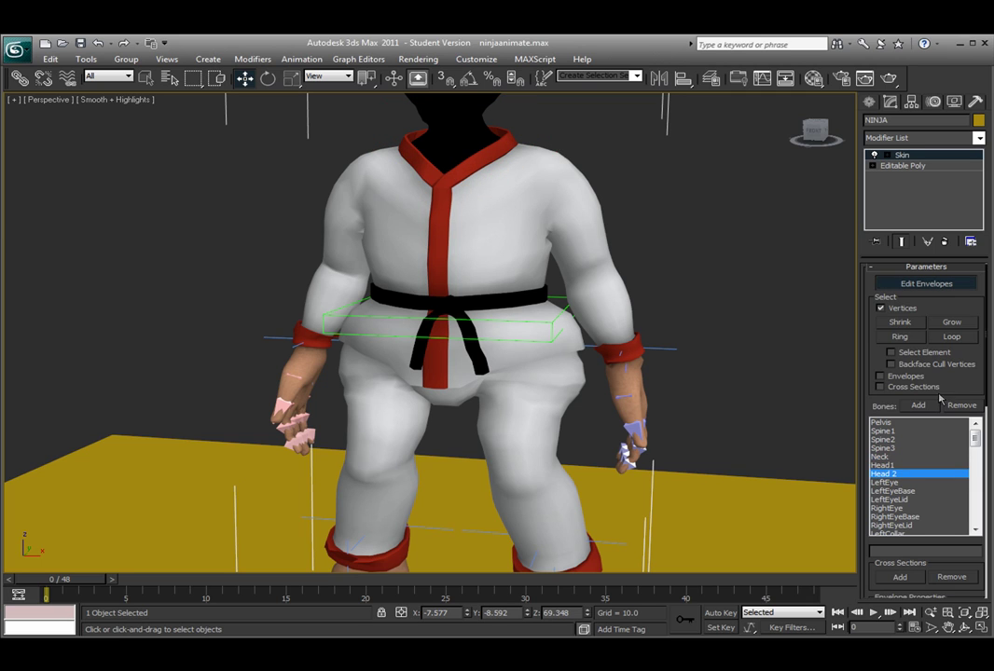
{"action": "scroll", "coordinate": [890, 380], "scroll_direction": "down", "scroll_amount": 3}
{"action": "left_click", "coordinate": [890, 338]}
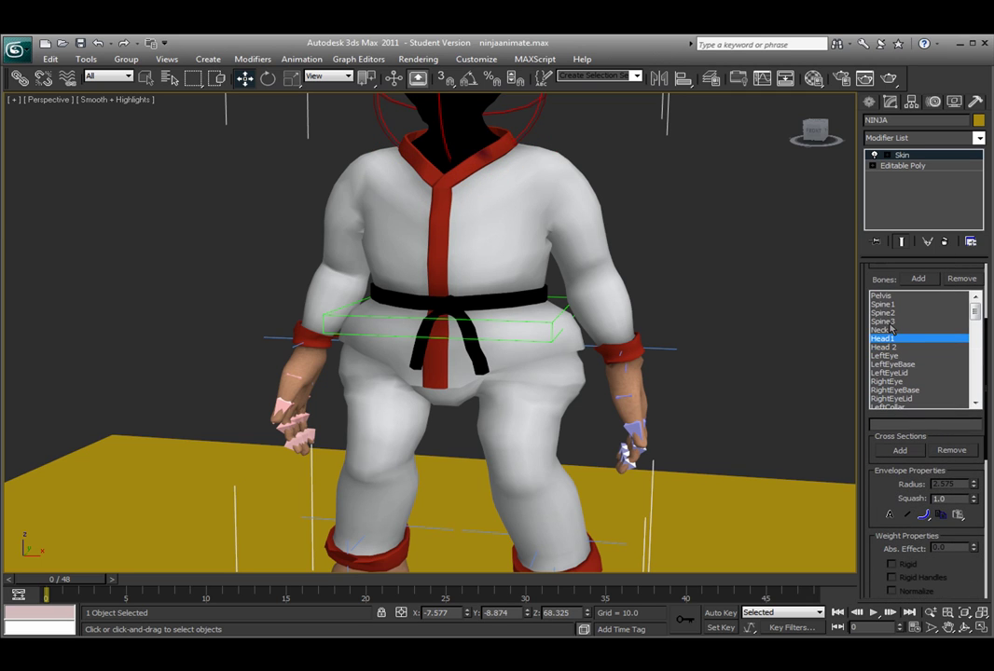
{"action": "left_click", "coordinate": [882, 321]}
{"action": "middle_click_drag", "start_coordinate": [741, 204], "coordinate": [758, 264]}
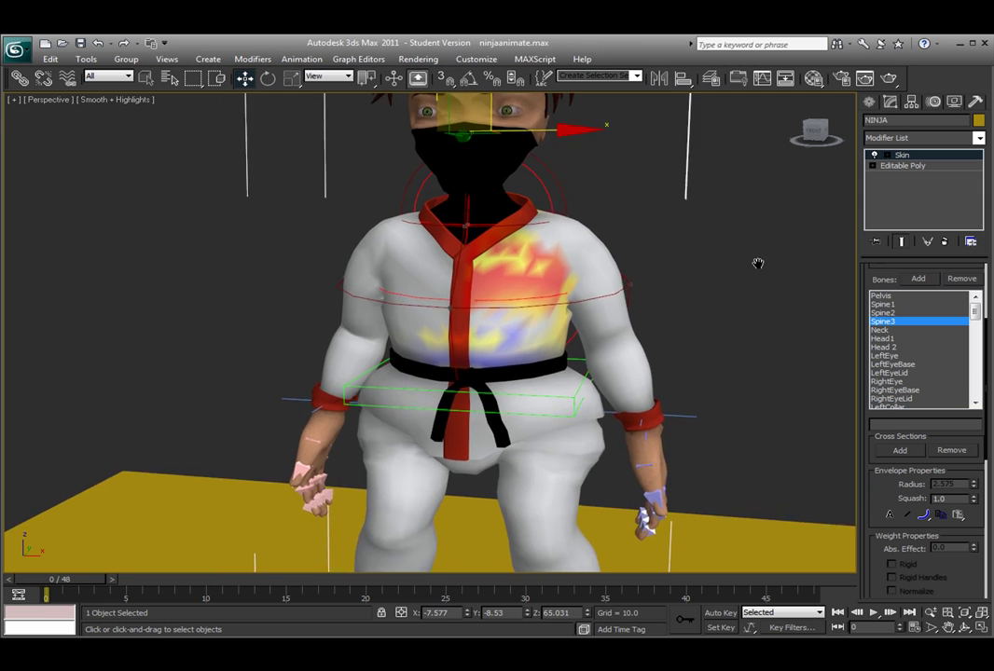
{"action": "scroll", "coordinate": [758, 264], "scroll_direction": "up", "scroll_amount": 3}
{"action": "scroll", "coordinate": [934, 275], "scroll_direction": "down", "scroll_amount": 3}
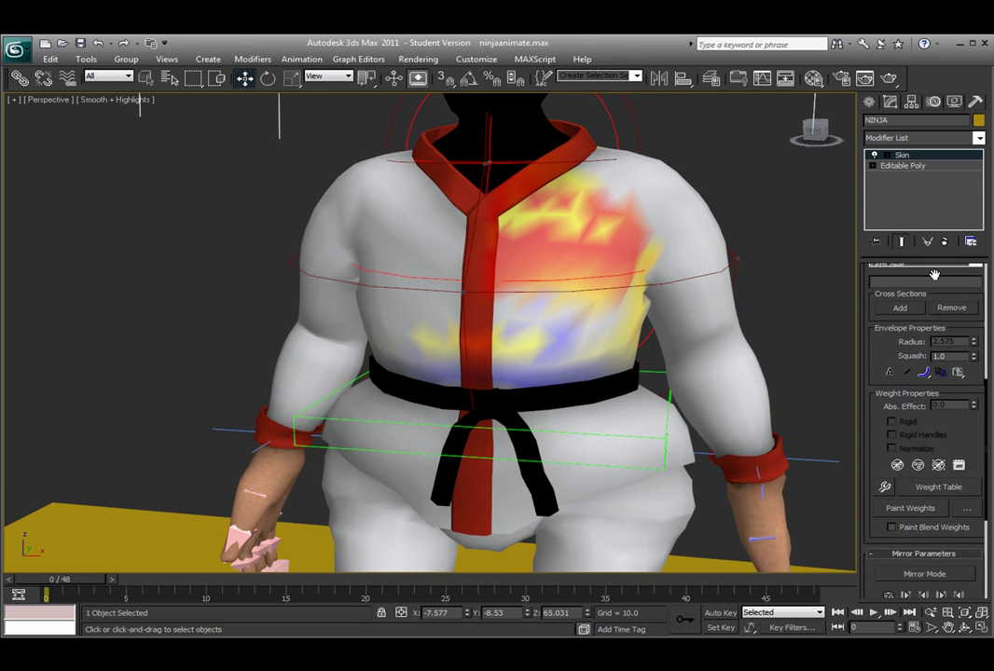
{"action": "left_click_drag", "start_coordinate": [935, 275], "coordinate": [933, 267]}
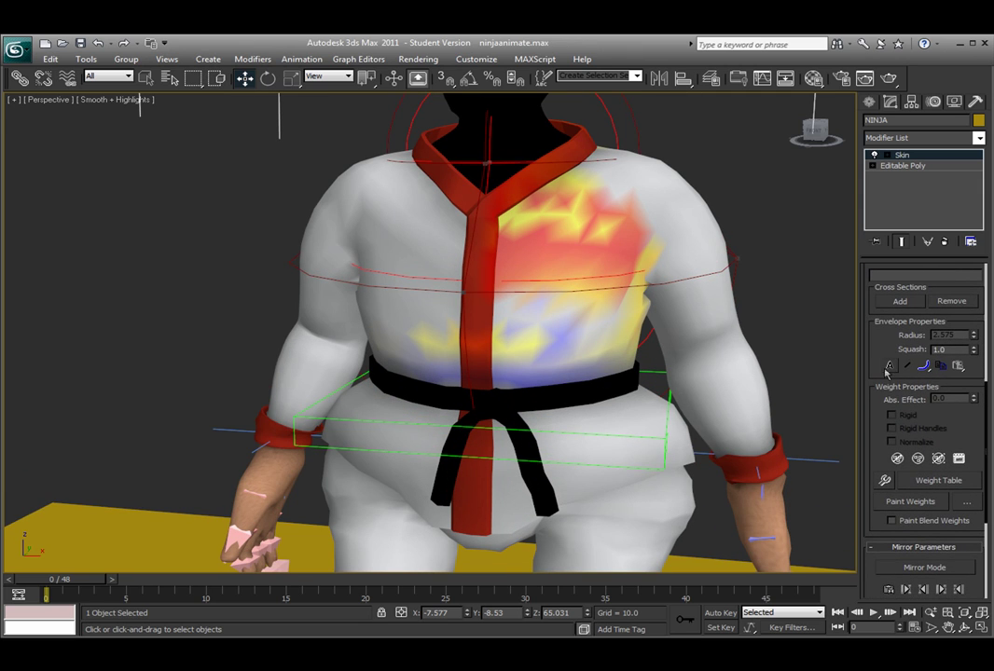
{"action": "scroll", "coordinate": [941, 355], "scroll_direction": "down", "scroll_amount": 2}
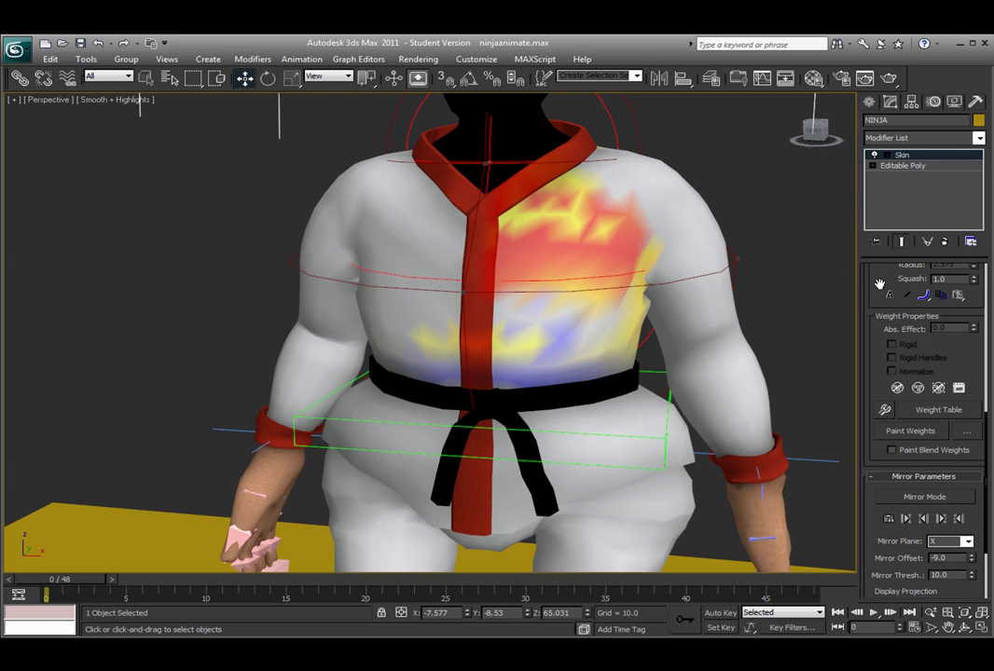
{"action": "scroll", "coordinate": [879, 283], "scroll_direction": "up", "scroll_amount": 10}
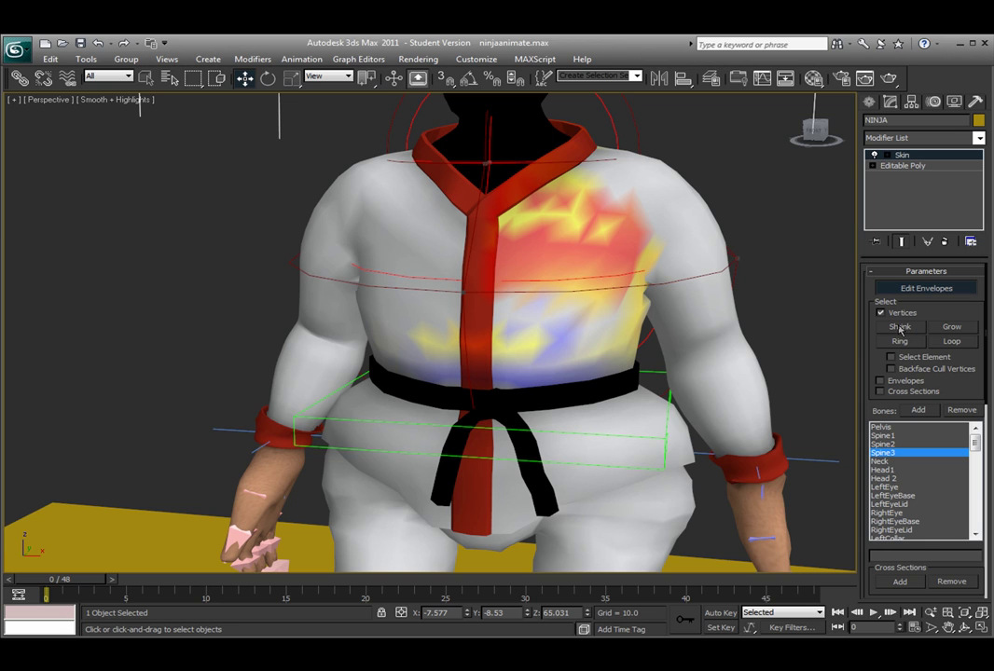
With edged faces on, set the Spine3 chest vertices' Abs. Effect weight to 1.0.
{"action": "key", "text": "F4"}
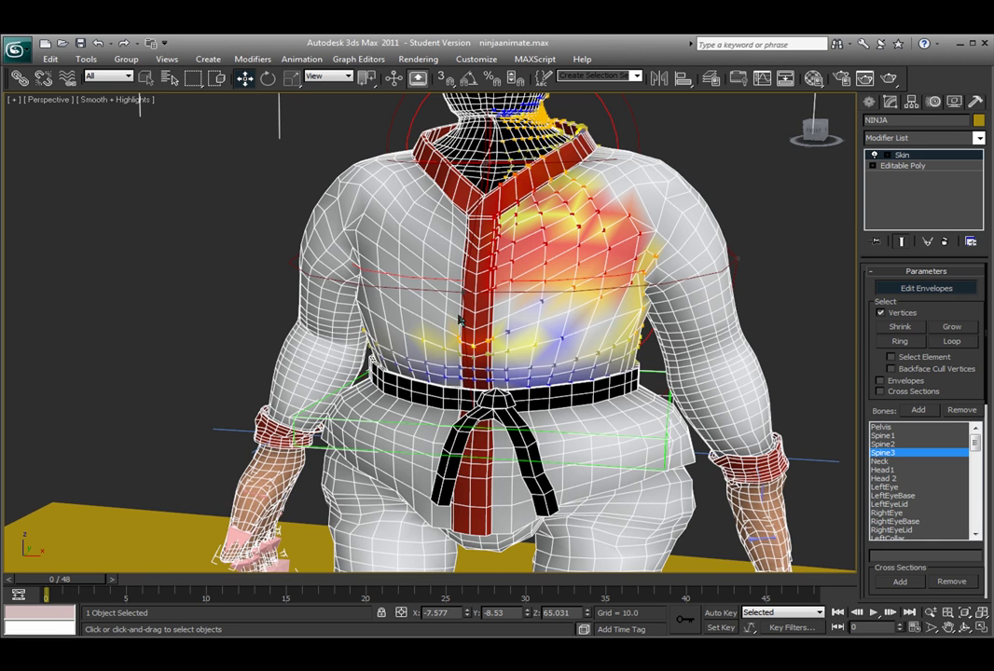
{"action": "middle_click_drag", "start_coordinate": [515, 236], "coordinate": [578, 294]}
{"action": "scroll", "coordinate": [578, 295], "scroll_direction": "up", "scroll_amount": 3}
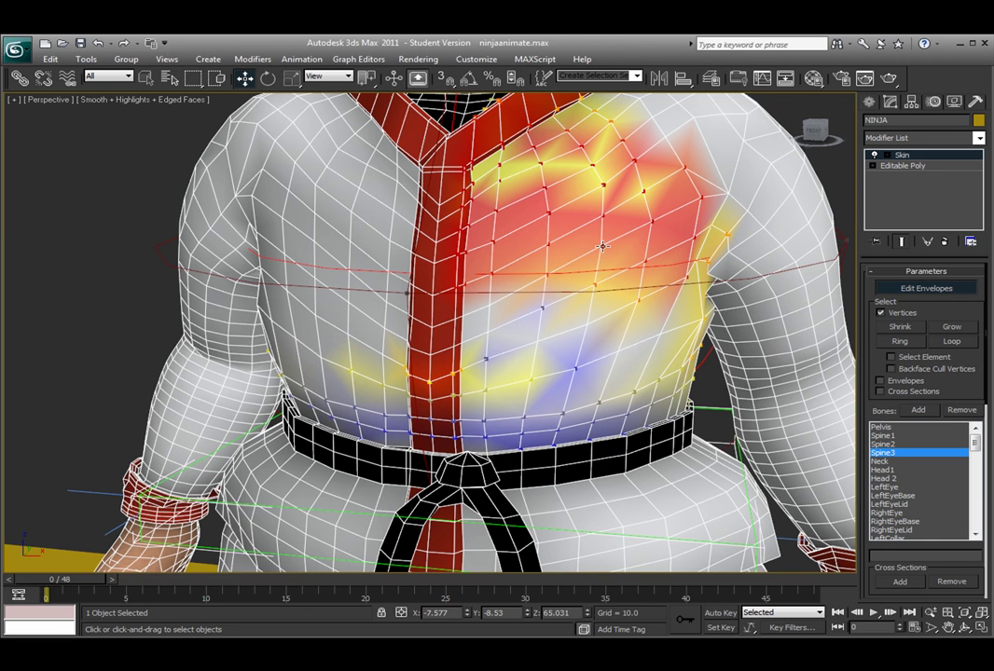
{"action": "scroll", "coordinate": [949, 377], "scroll_direction": "down", "scroll_amount": 8}
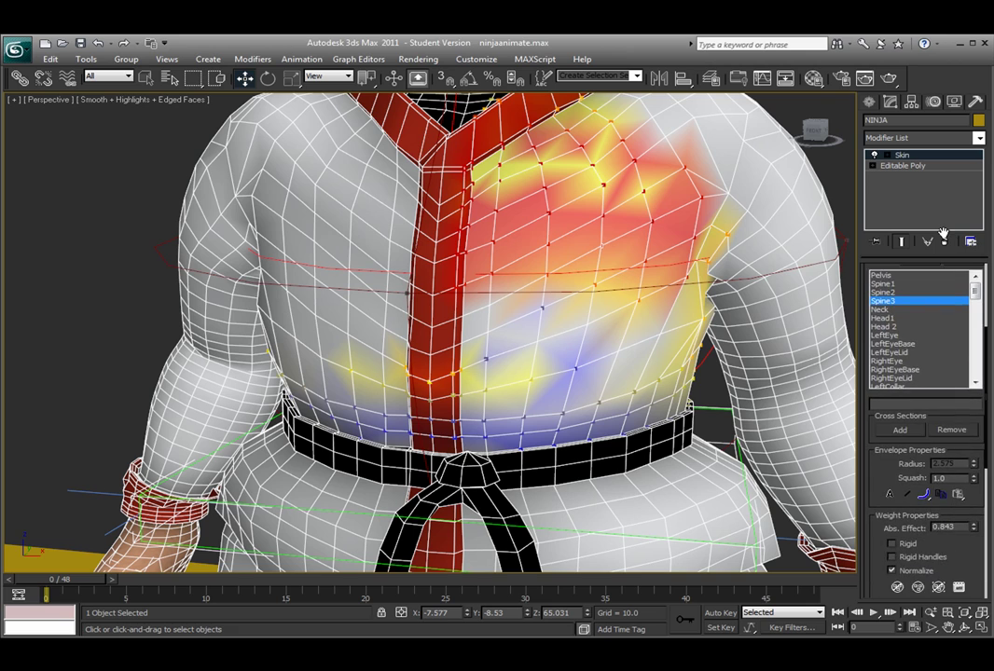
{"action": "scroll", "coordinate": [946, 112], "scroll_direction": "down", "scroll_amount": 2}
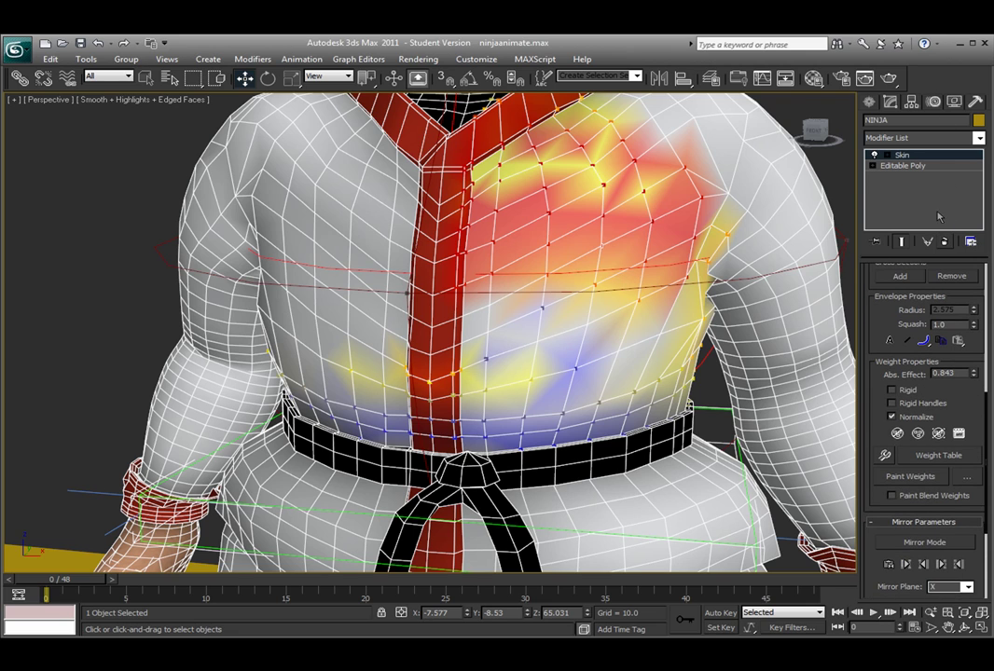
{"action": "double_click", "coordinate": [956, 374]}
{"action": "type", "text": "1"}
{"action": "key", "text": "Return"}
{"action": "scroll", "coordinate": [958, 396], "scroll_direction": "down", "scroll_amount": 3}
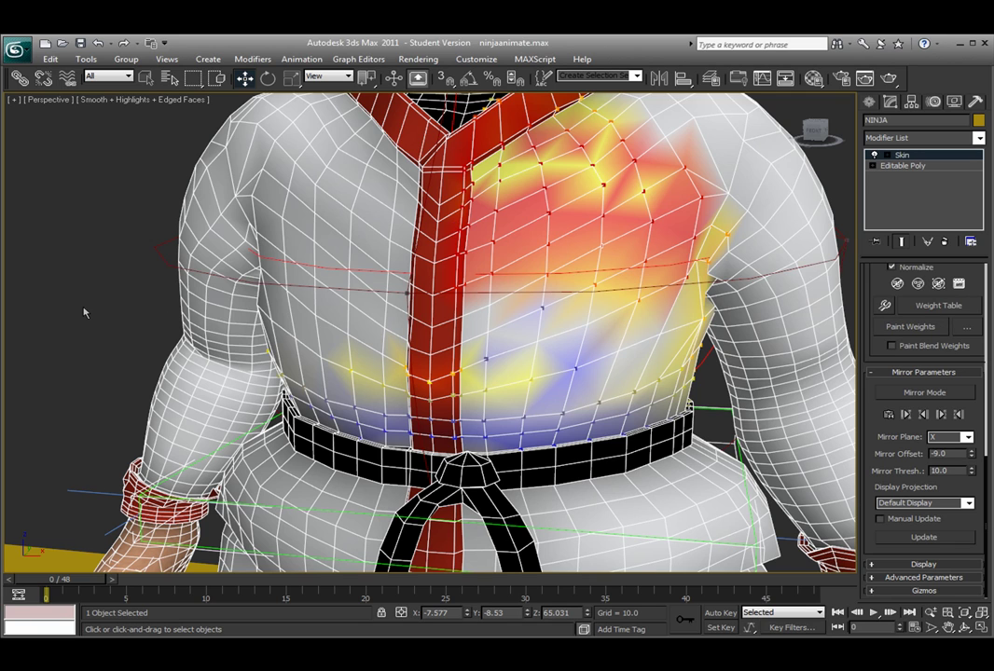
Widen the command panel, apply Paste Green to Blue and Paste Blue to Green, then zoom extents.
{"action": "middle_click_drag", "start_coordinate": [550, 246], "coordinate": [630, 332]}
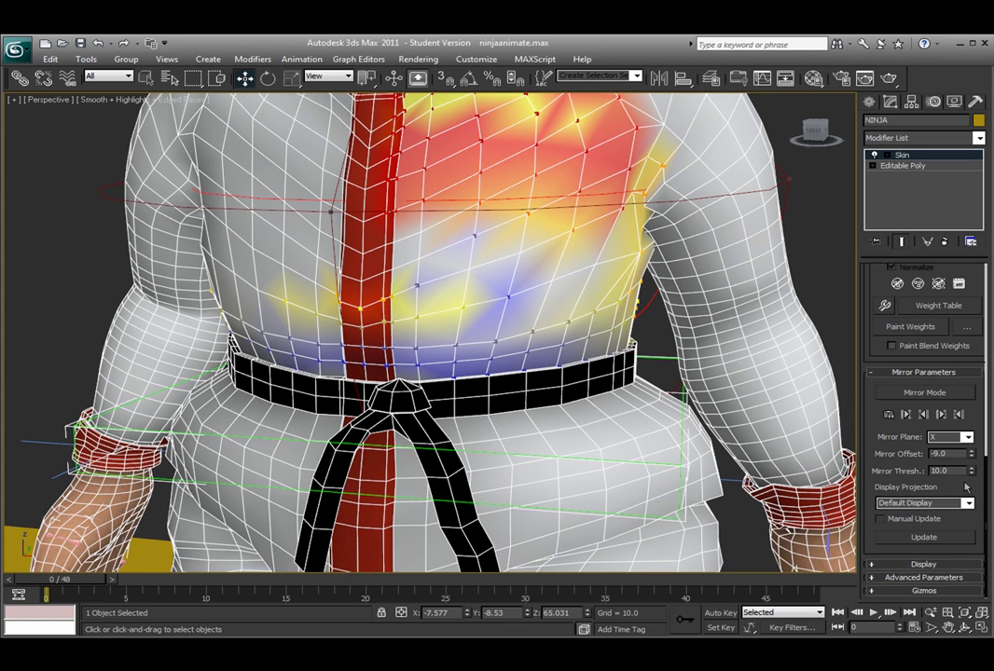
{"action": "left_click_drag", "start_coordinate": [859, 437], "coordinate": [743, 446]}
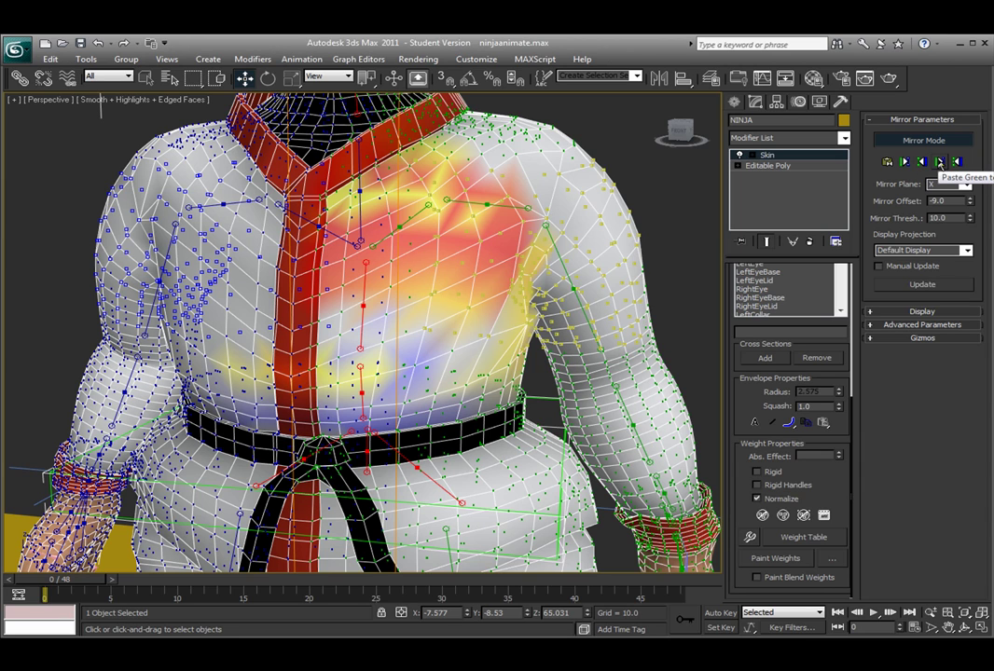
{"action": "left_click", "coordinate": [939, 163]}
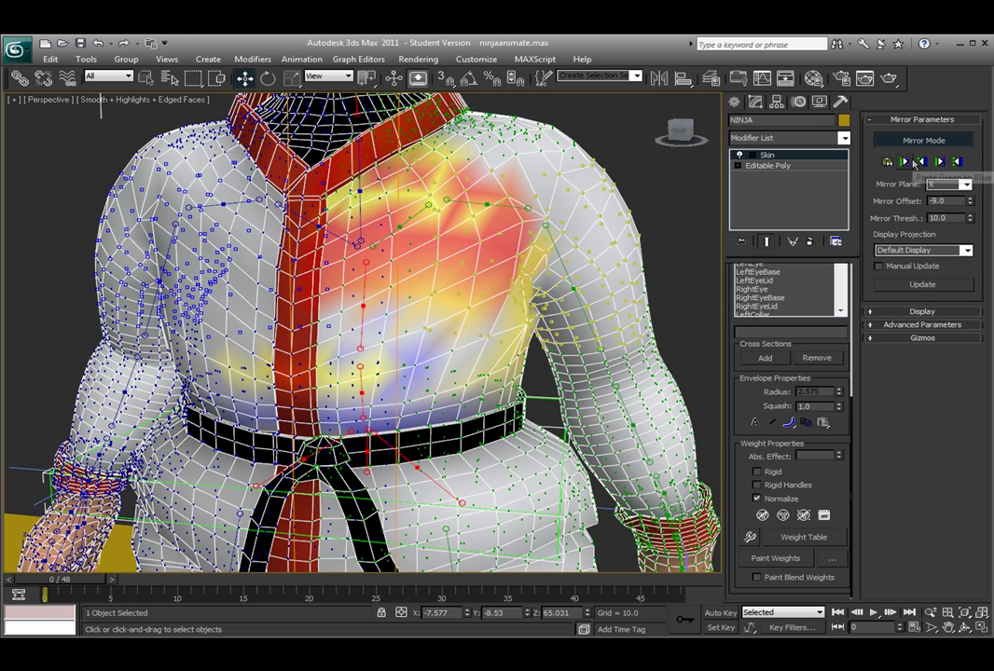
{"action": "left_click", "coordinate": [940, 163]}
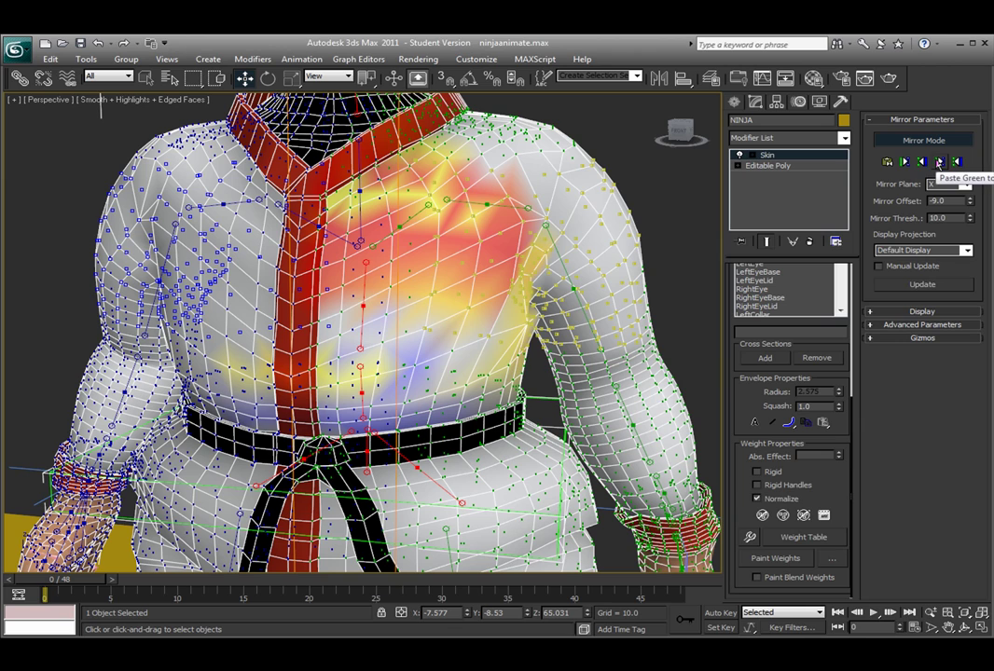
{"action": "left_click", "coordinate": [956, 164]}
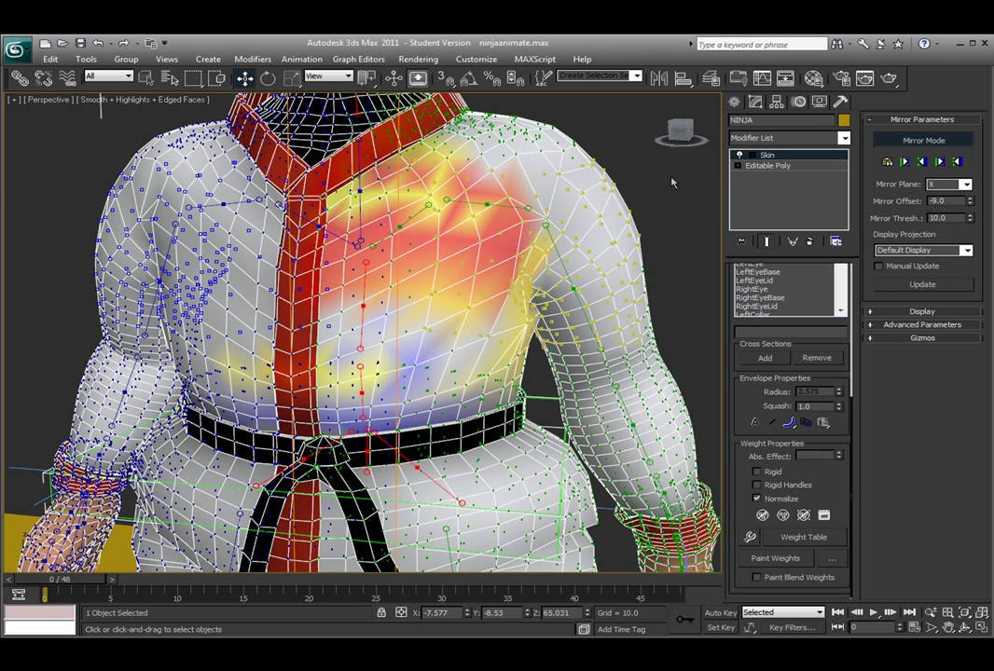
{"action": "key", "text": "z"}
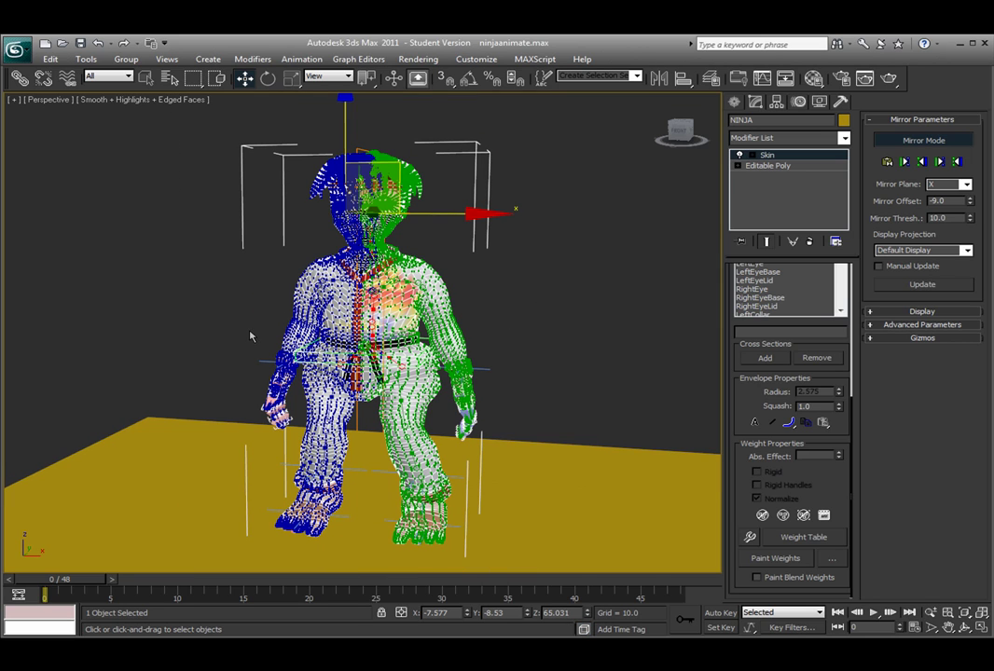
Turn off Mirror Mode and Edit Envelopes, deselect the ninja, and hide edged faces.
{"action": "left_click", "coordinate": [879, 140]}
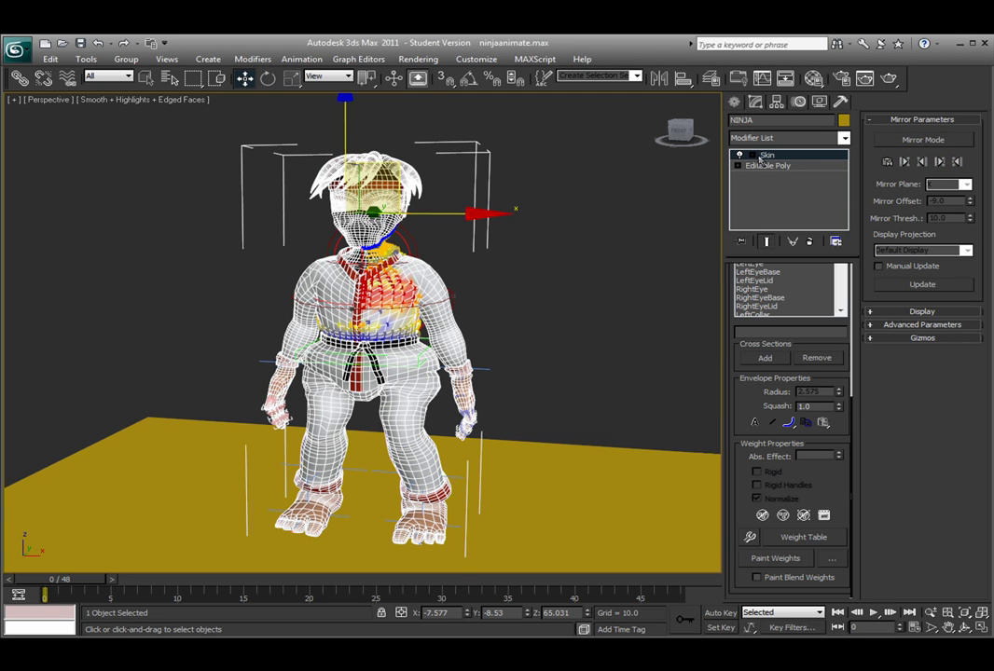
{"action": "left_click", "coordinate": [615, 234]}
{"action": "left_click", "coordinate": [615, 234]}
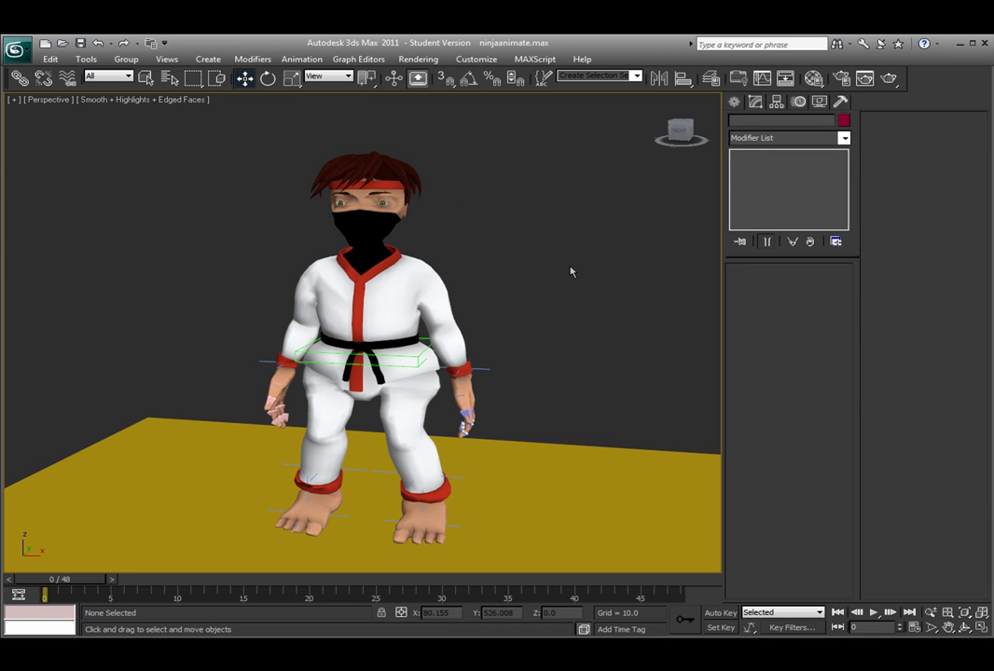
{"action": "key", "text": "F4"}
{"action": "middle_click_drag", "start_coordinate": [571, 271], "coordinate": [582, 266], "text": "alt"}
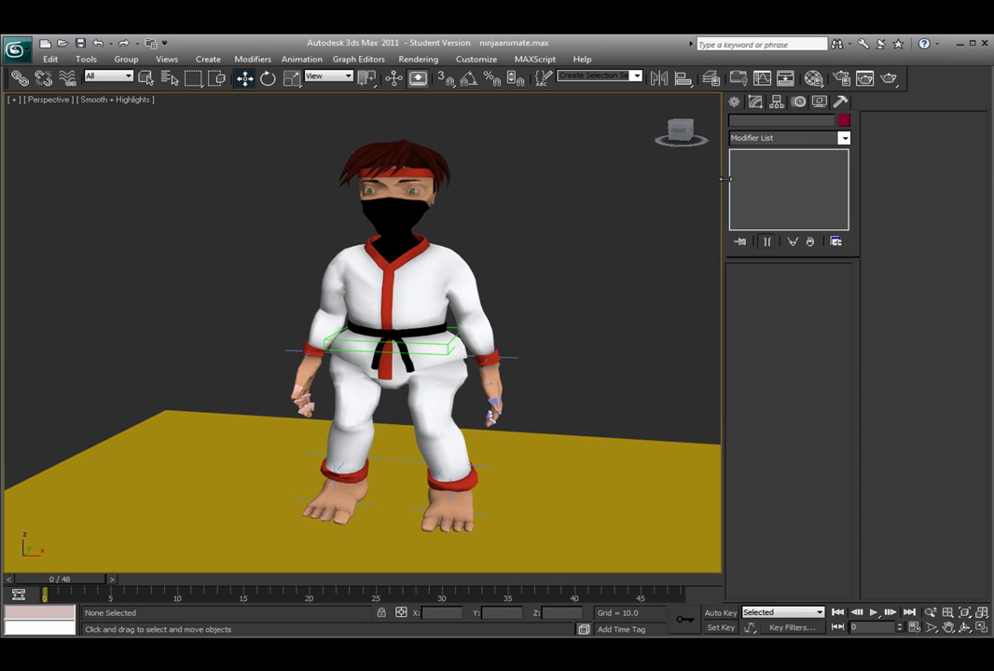
Widen the viewport and drag the LeftArmIK handle to test raising the left hand.
{"action": "left_click_drag", "start_coordinate": [723, 179], "coordinate": [855, 182]}
{"action": "middle_click_drag", "start_coordinate": [710, 270], "coordinate": [708, 238]}
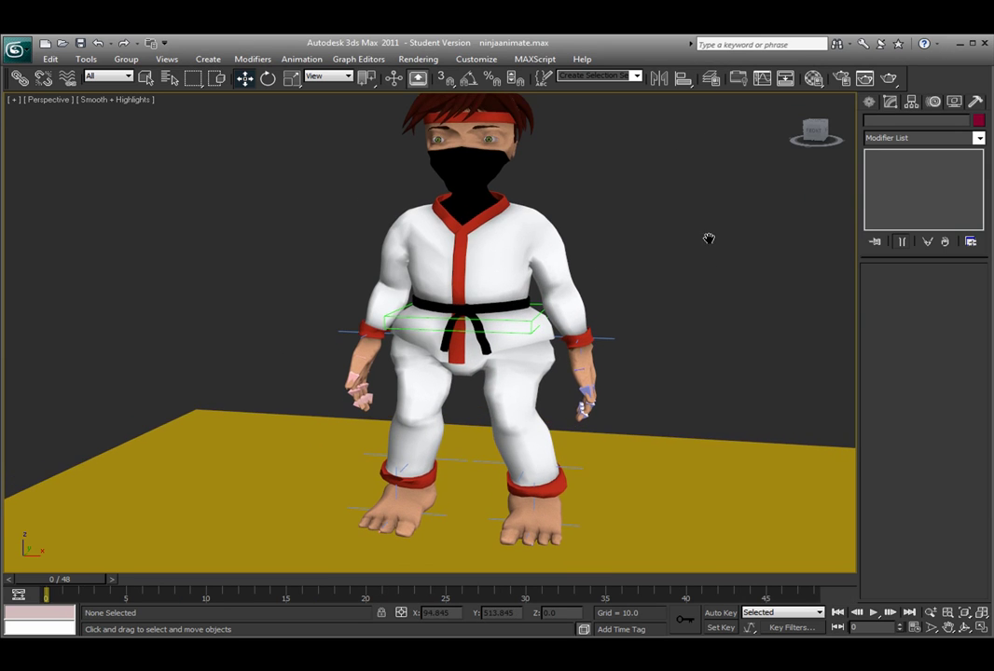
{"action": "left_click", "coordinate": [599, 338]}
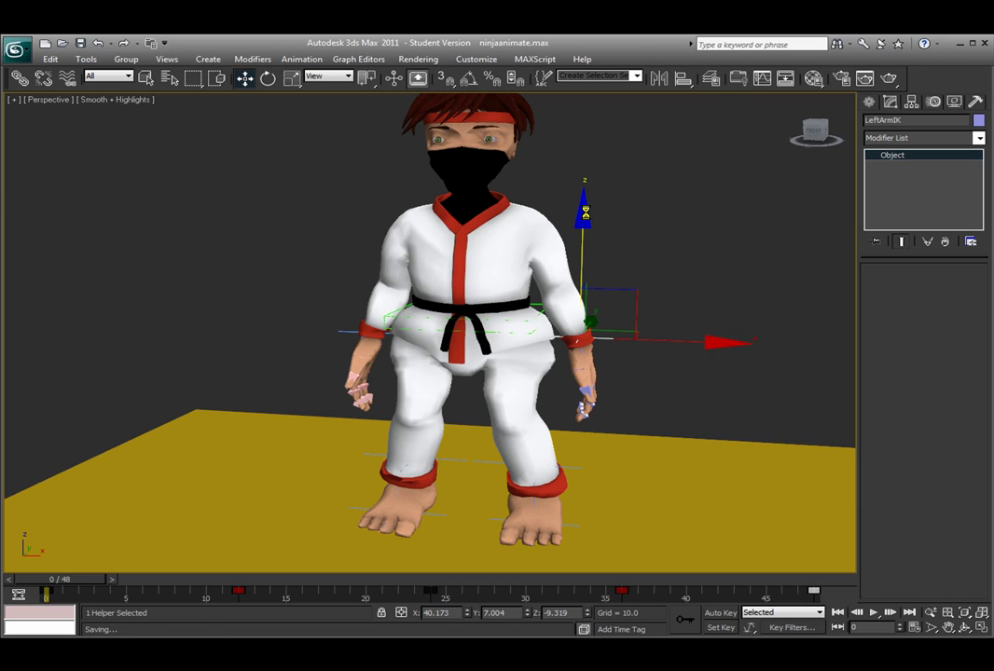
{"action": "left_click_drag", "start_coordinate": [585, 212], "coordinate": [616, 260]}
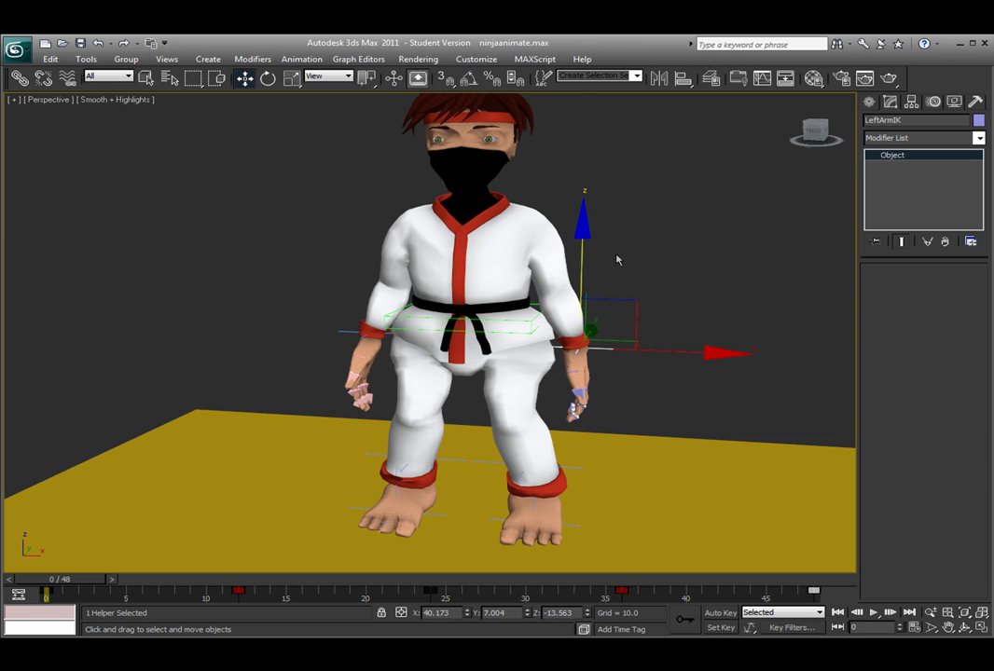
{"action": "left_click", "coordinate": [676, 250]}
In wireframe, select the LeftShoulder bone and start an HI Solver chain from Animation > IK Solvers.
{"action": "scroll", "coordinate": [672, 277], "scroll_direction": "up", "scroll_amount": 3}
{"action": "key", "text": "F3"}
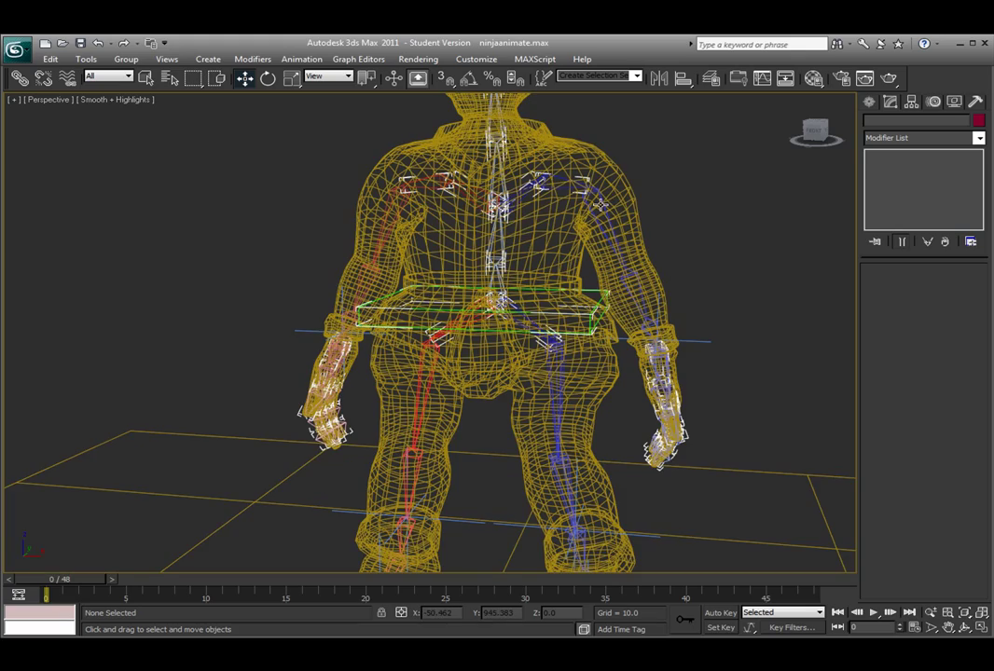
{"action": "left_click", "coordinate": [503, 171]}
{"action": "key", "text": "Page_Down"}
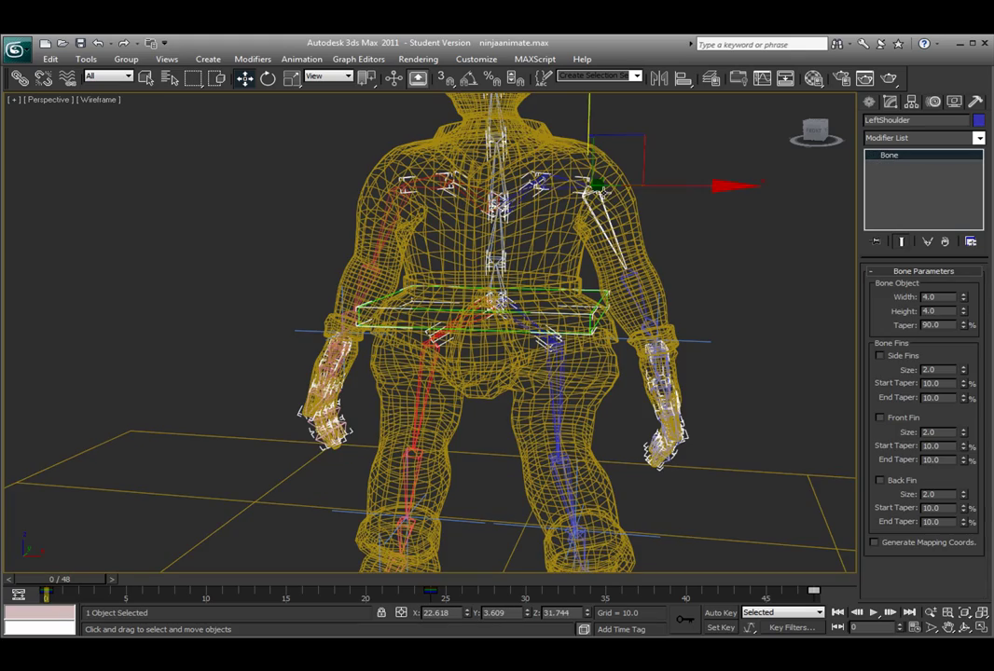
{"action": "scroll", "coordinate": [626, 230], "scroll_direction": "up", "scroll_amount": 3}
{"action": "scroll", "coordinate": [625, 230], "scroll_direction": "down", "scroll_amount": 3}
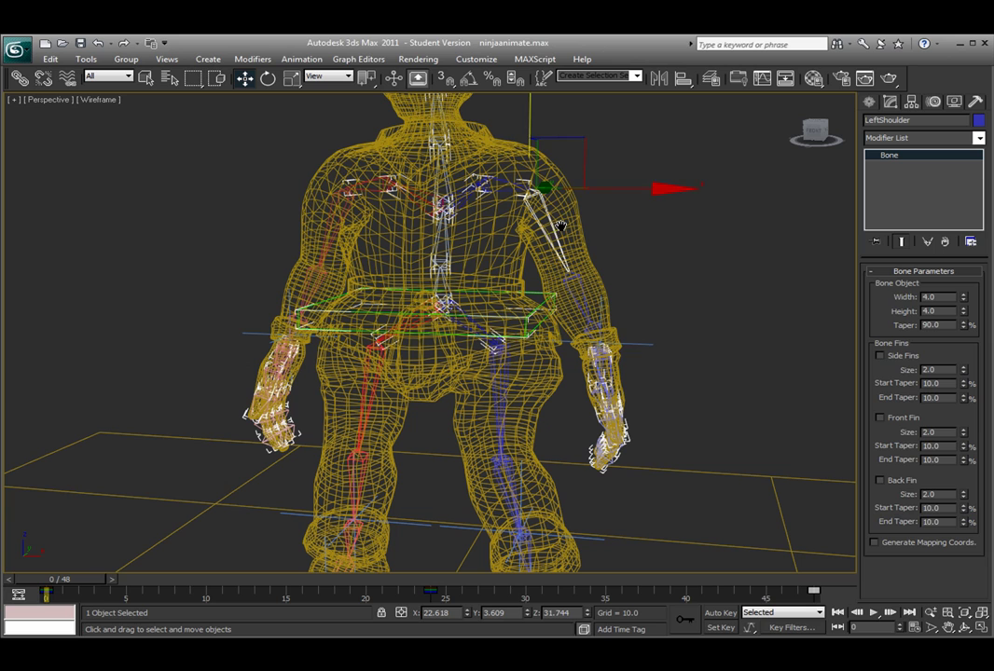
{"action": "left_click", "coordinate": [318, 62]}
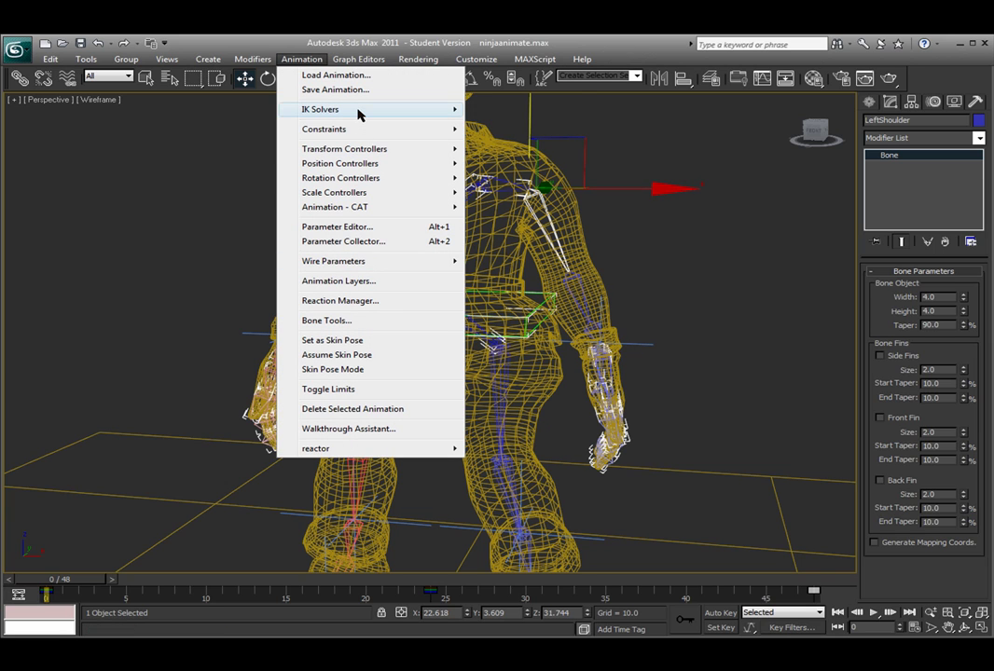
{"action": "mouse_move", "coordinate": [360, 113]}
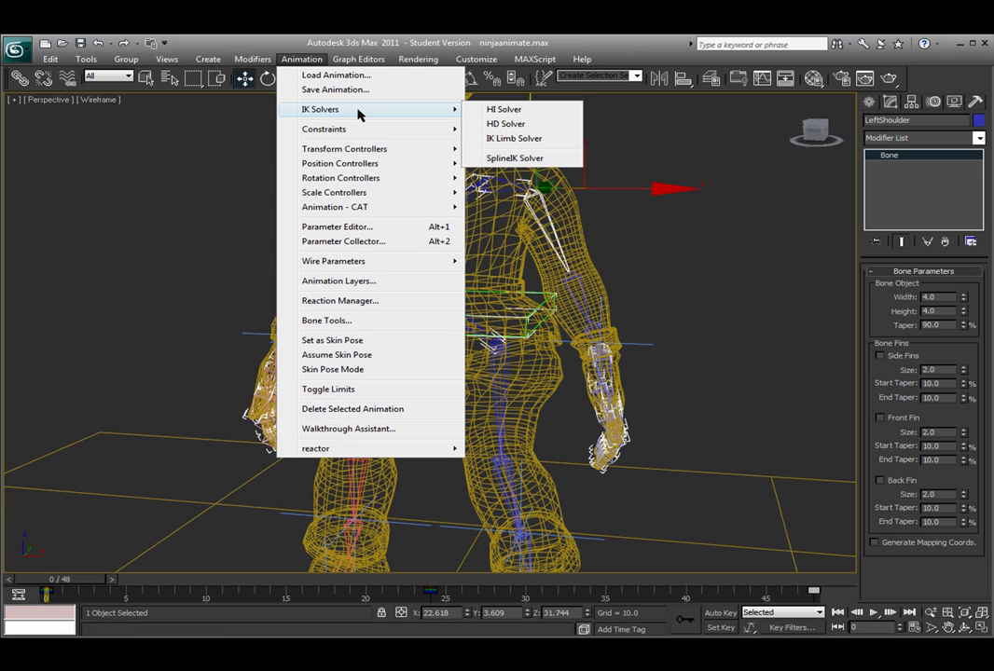
{"action": "left_click", "coordinate": [501, 112]}
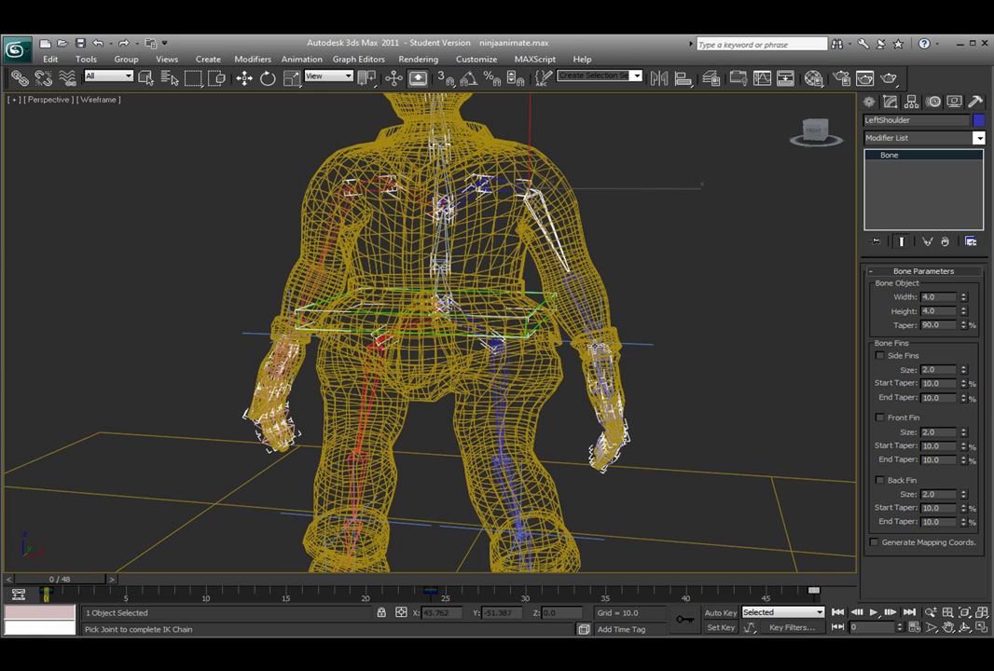
Cancel the end-joint pick, select the LeftArmIK handle, and return to smooth shaded display.
{"action": "right_click", "coordinate": [642, 317]}
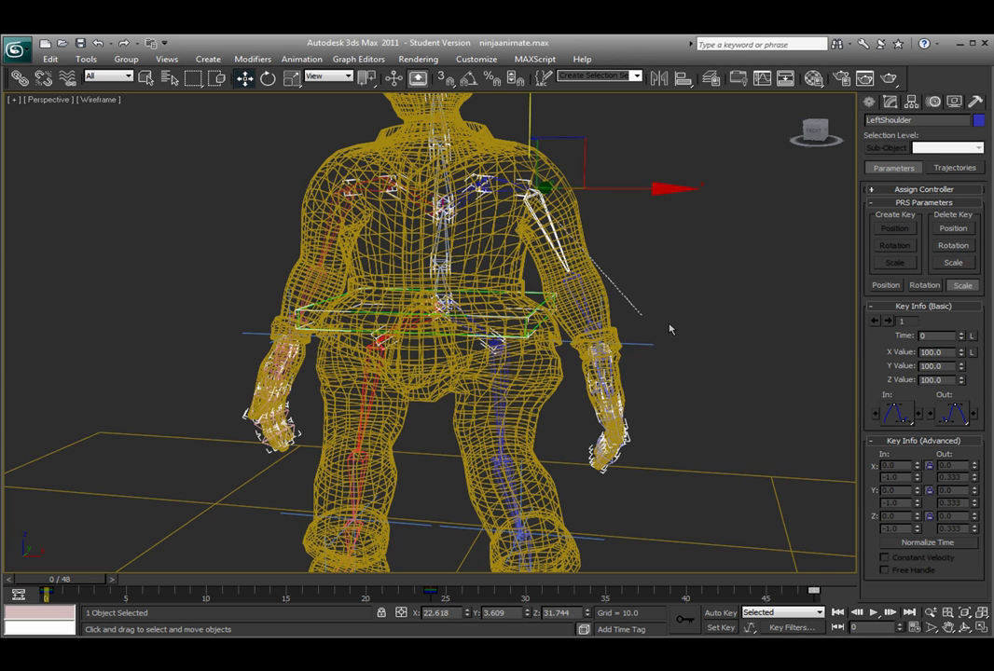
{"action": "left_click", "coordinate": [669, 328]}
{"action": "left_click", "coordinate": [643, 344]}
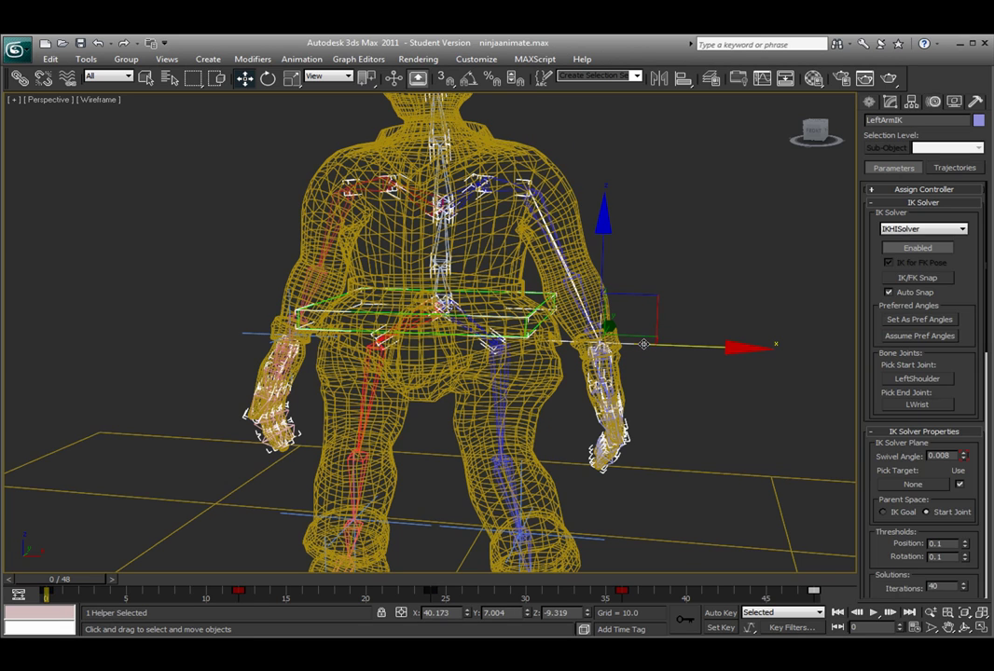
{"action": "key", "text": "F3"}
Test the LeftArmIK by raising and lowering the left arm, then inspect the rig from several angles.
{"action": "left_click_drag", "start_coordinate": [600, 220], "coordinate": [651, 311]}
{"action": "middle_click_drag", "start_coordinate": [650, 310], "coordinate": [635, 241]}
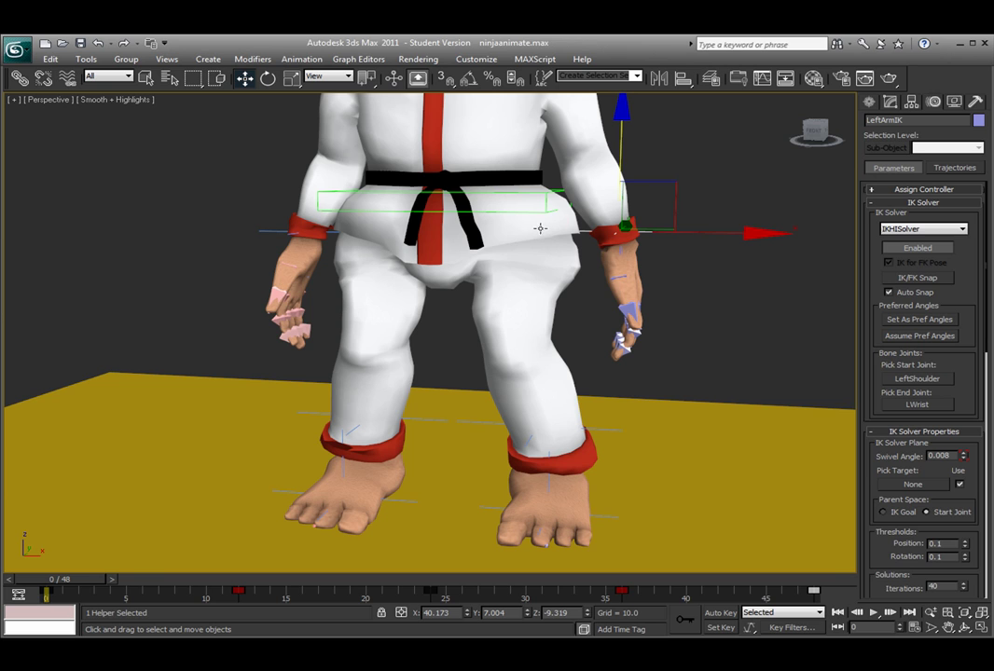
{"action": "middle_click_drag", "start_coordinate": [578, 423], "coordinate": [521, 420], "text": "alt"}
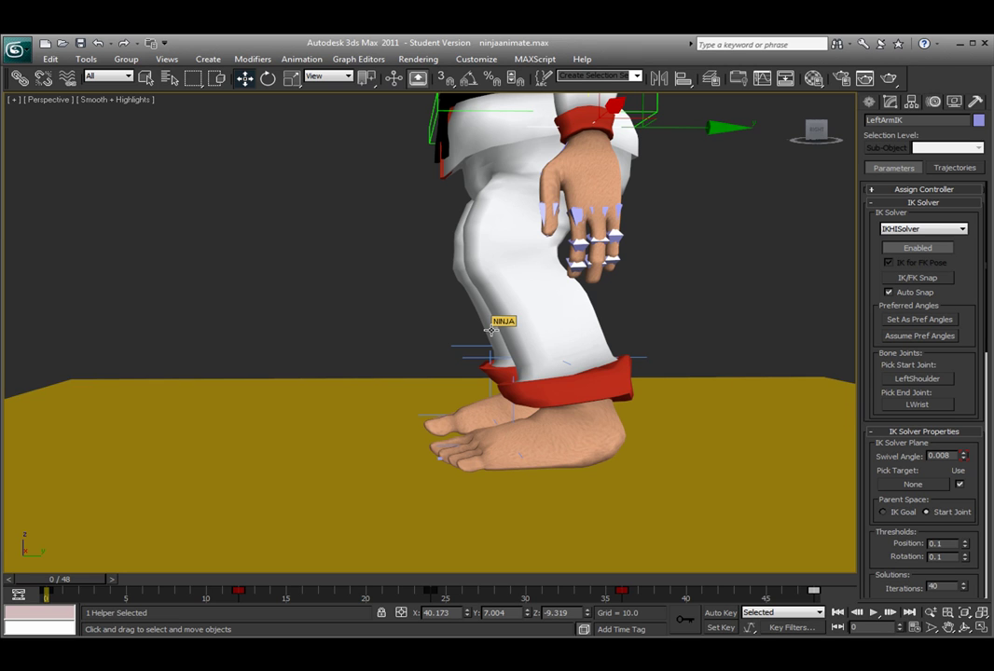
{"action": "left_click", "coordinate": [421, 244]}
{"action": "middle_click_drag", "start_coordinate": [422, 245], "coordinate": [555, 374], "text": "alt"}
{"action": "left_click", "coordinate": [587, 306]}
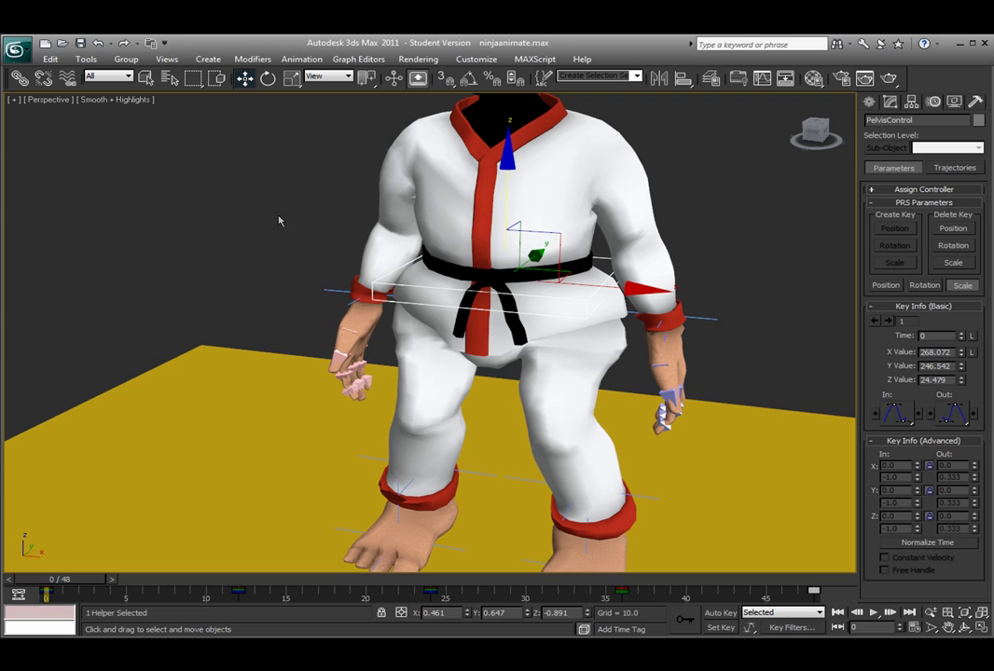
{"action": "left_click", "coordinate": [322, 179]}
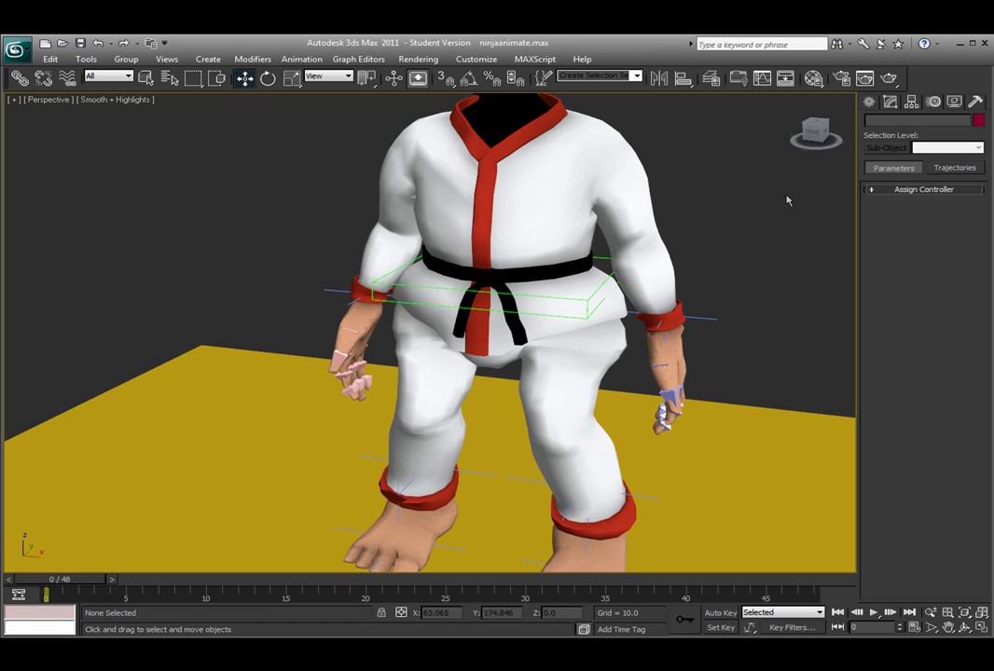
Draw a trial Dummy helper on the floor left of the ninja.
{"action": "left_click", "coordinate": [912, 101]}
{"action": "left_click", "coordinate": [869, 102]}
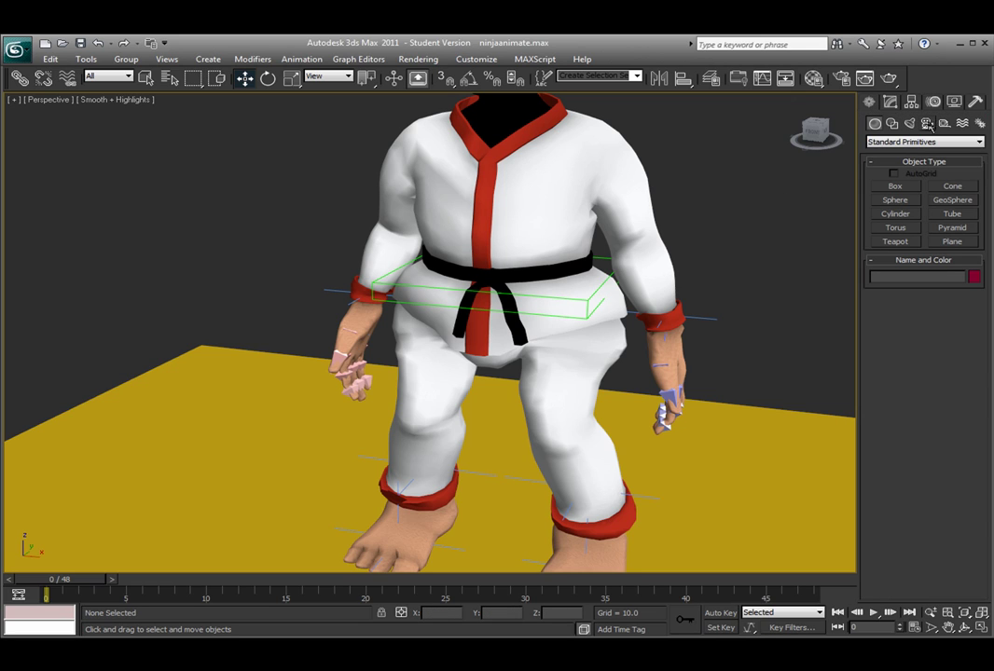
{"action": "left_click", "coordinate": [943, 125]}
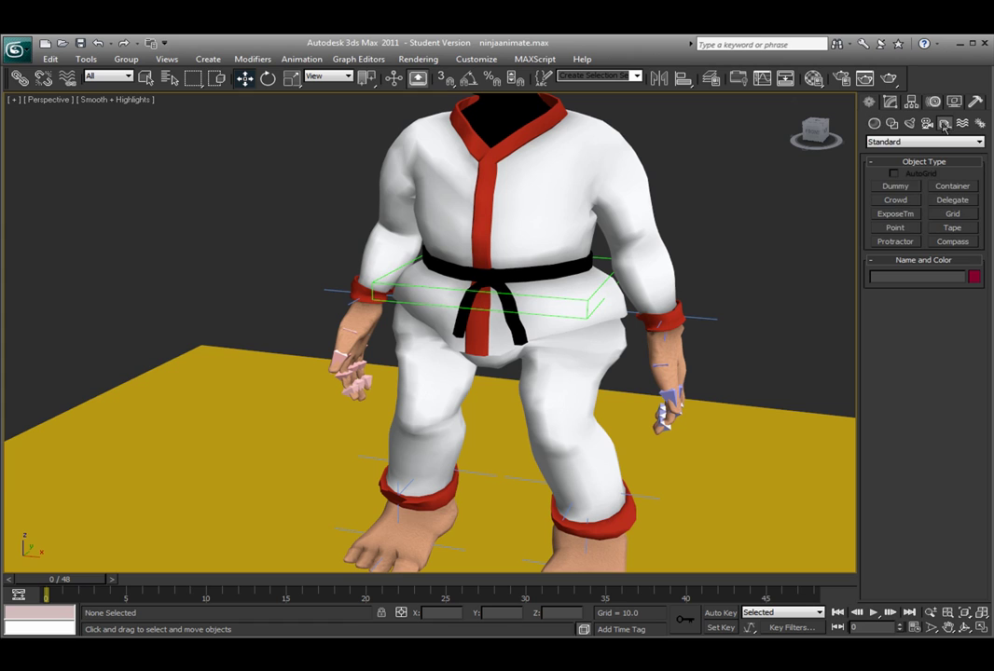
{"action": "left_click", "coordinate": [895, 186]}
{"action": "left_click_drag", "start_coordinate": [233, 412], "coordinate": [260, 390]}
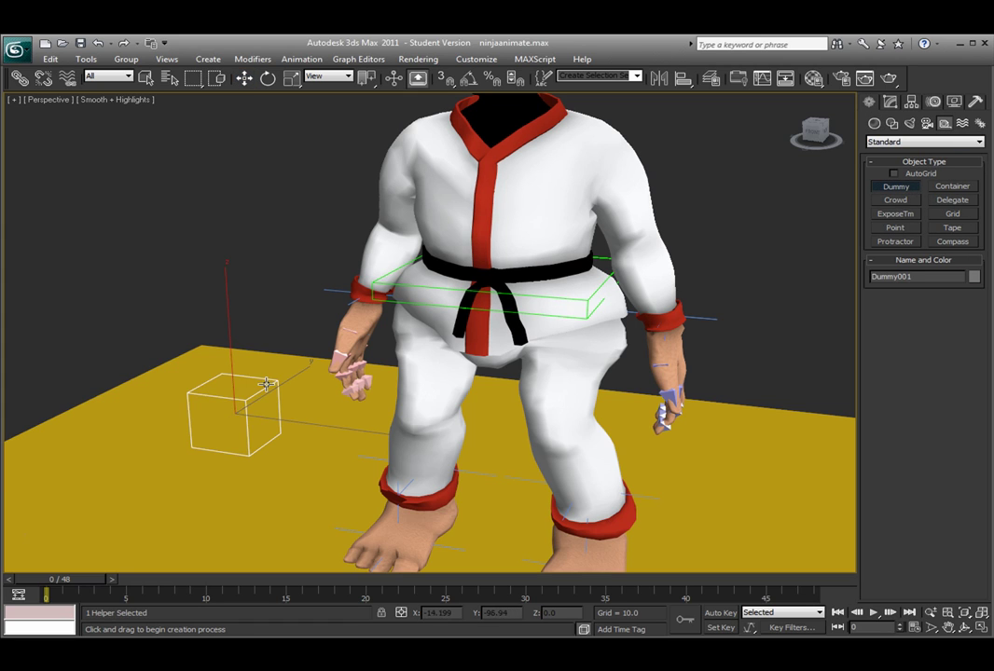
Lift the trial dummy up in Z, then delete it.
{"action": "key", "text": "w"}
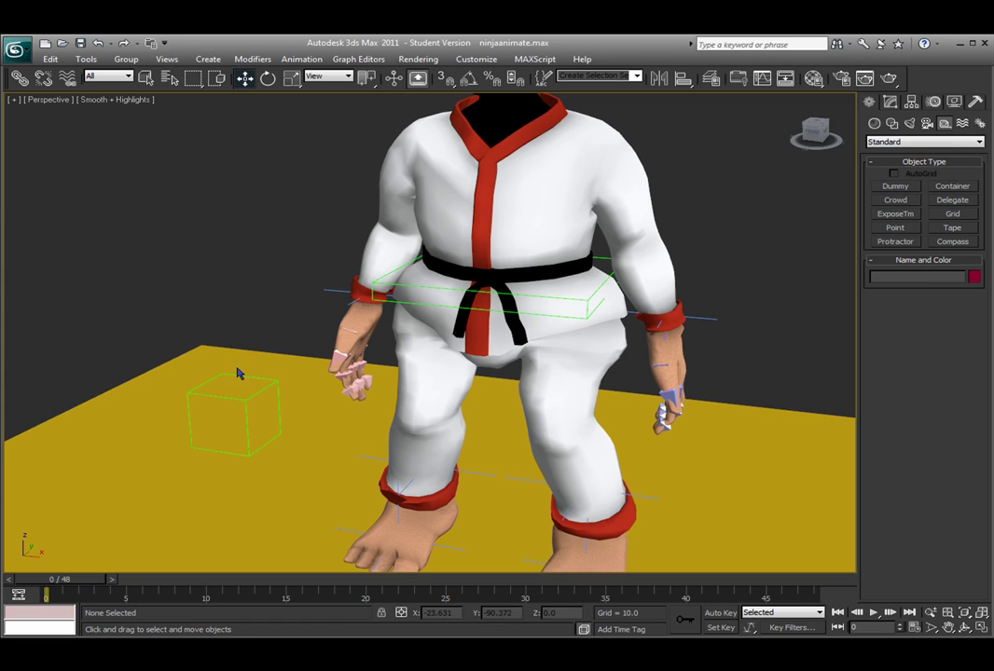
{"action": "left_click_drag", "start_coordinate": [233, 299], "coordinate": [237, 156]}
{"action": "middle_click_drag", "start_coordinate": [237, 156], "coordinate": [205, 225], "text": "alt"}
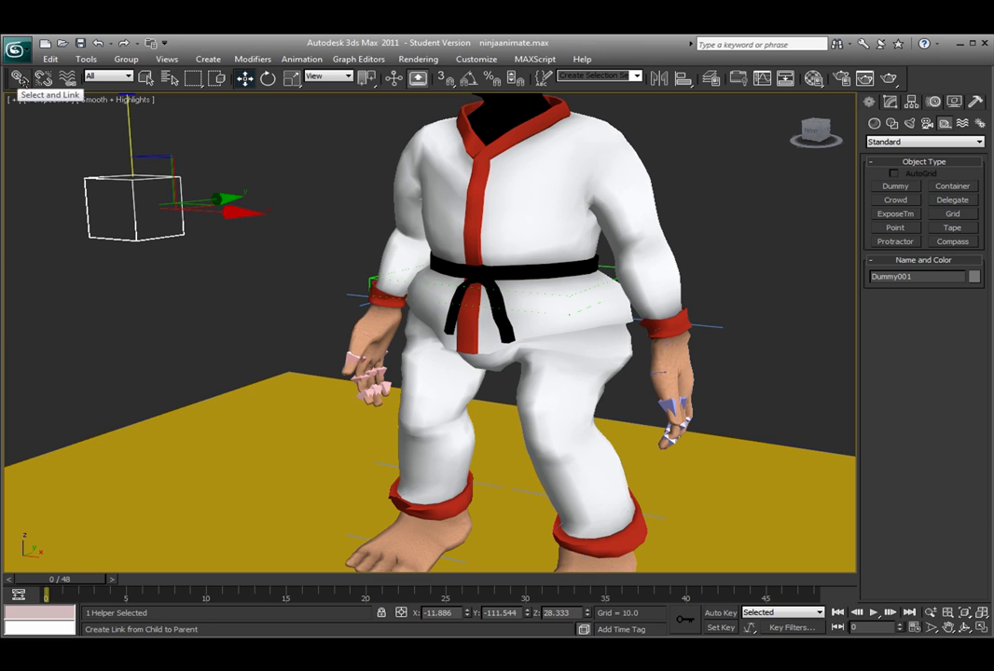
{"action": "key", "text": "Delete"}
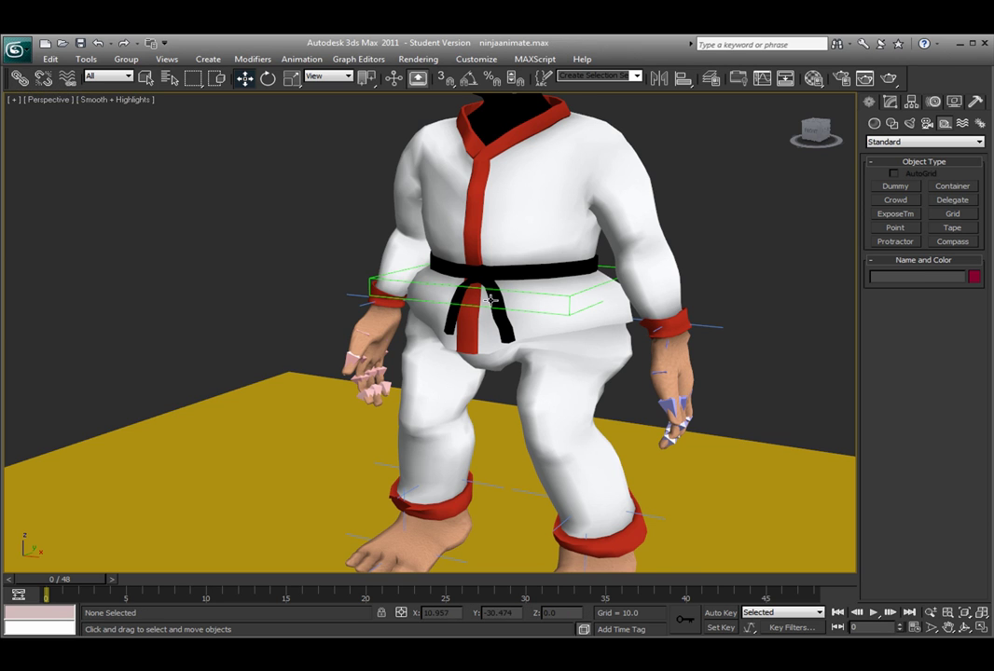
{"action": "key", "text": "F3"}
{"action": "key", "text": "F3"}
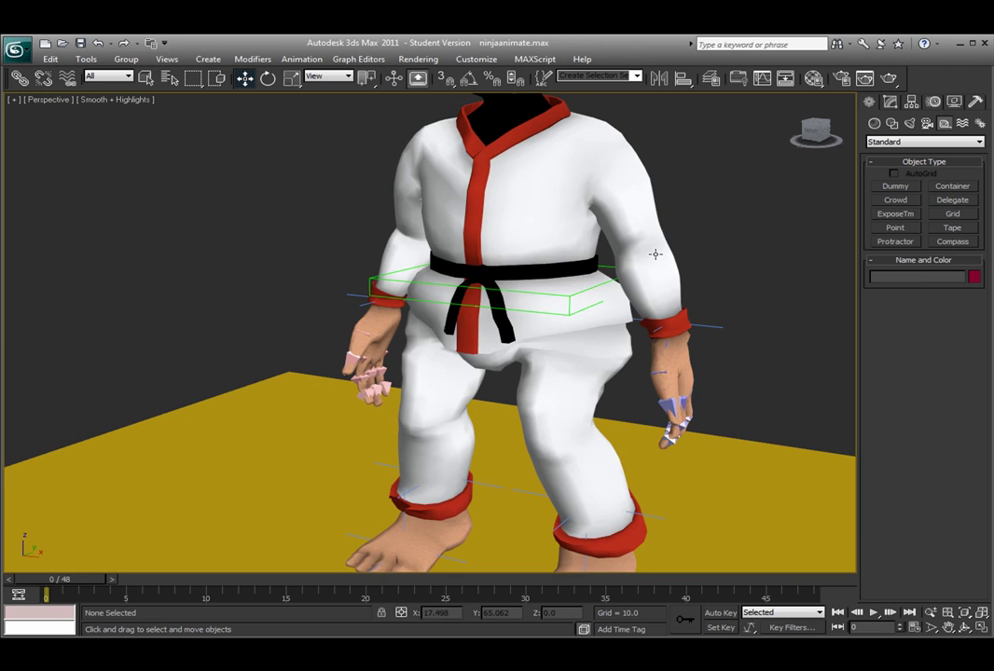
Drop PelvisControl to about Z -3.04 so the knees bend, then pan to frame the ninja.
{"action": "left_click", "coordinate": [604, 264]}
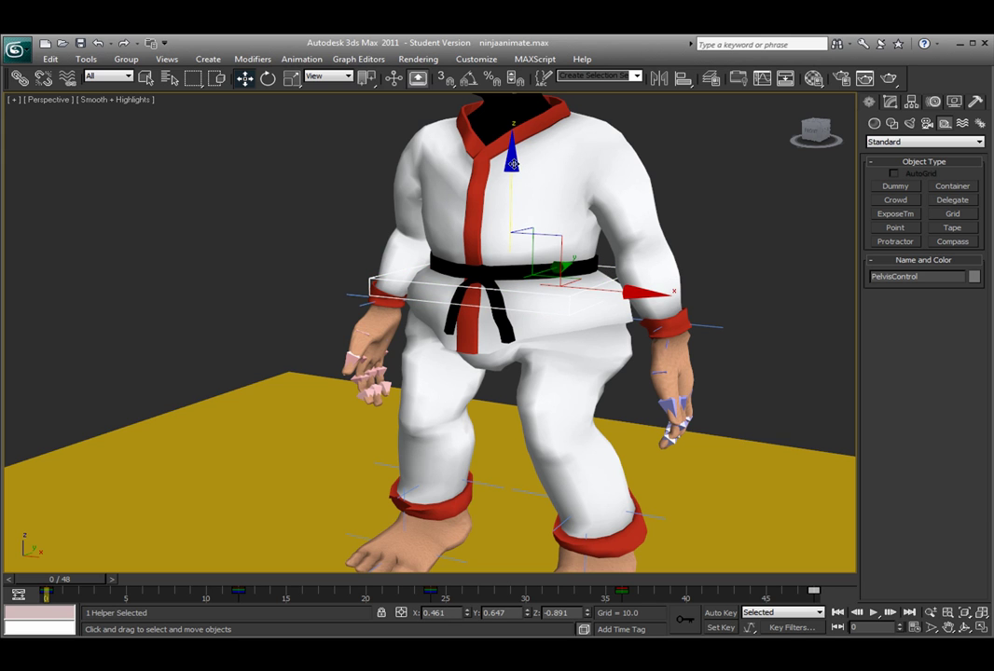
{"action": "mouse_move", "coordinate": [513, 164]}
{"action": "left_mouse_down"}
{"action": "mouse_move", "coordinate": [517, 322]}
{"action": "mouse_move", "coordinate": [525, 147]}
{"action": "mouse_move", "coordinate": [525, 212]}
{"action": "mouse_move", "coordinate": [524, 162]}
{"action": "left_mouse_up"}
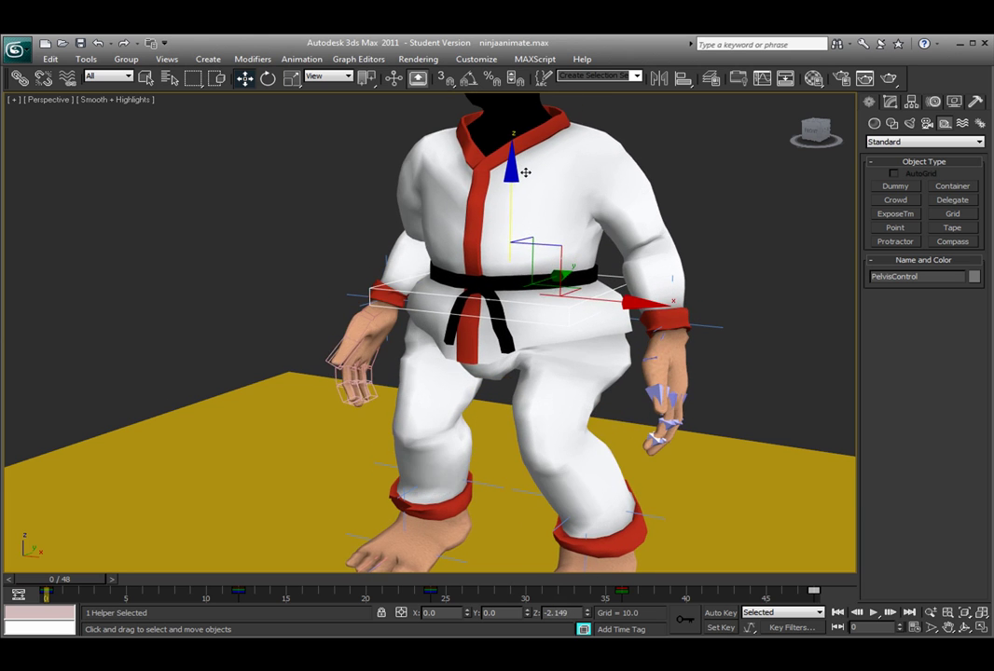
{"action": "middle_click_drag", "start_coordinate": [524, 162], "coordinate": [459, 117]}
{"action": "left_click_drag", "start_coordinate": [448, 113], "coordinate": [522, 157]}
{"action": "right_click", "coordinate": [522, 156]}
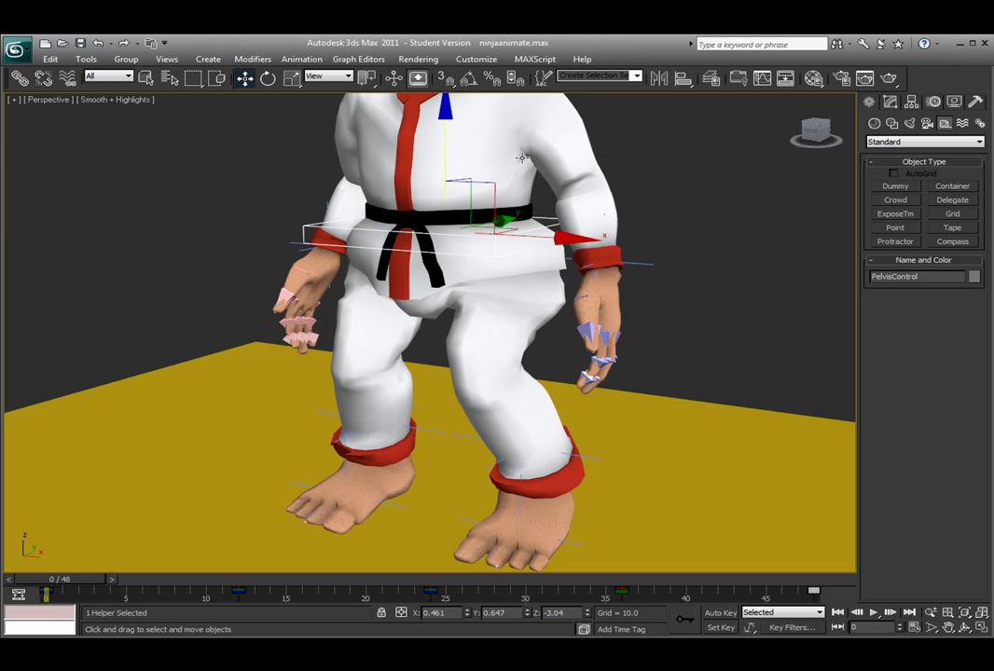
{"action": "left_click_drag", "start_coordinate": [445, 109], "coordinate": [443, 236]}
{"action": "middle_click_drag", "start_coordinate": [486, 215], "coordinate": [556, 256]}
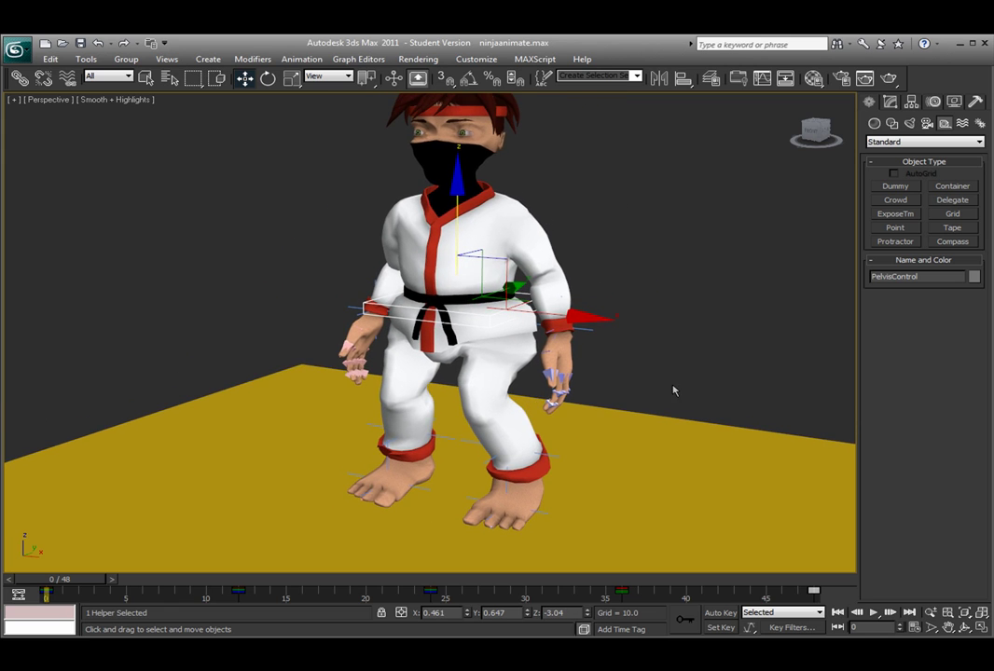
Deselect PelvisControl and preview the existing animation up to frame 19.
{"action": "left_click", "coordinate": [724, 346]}
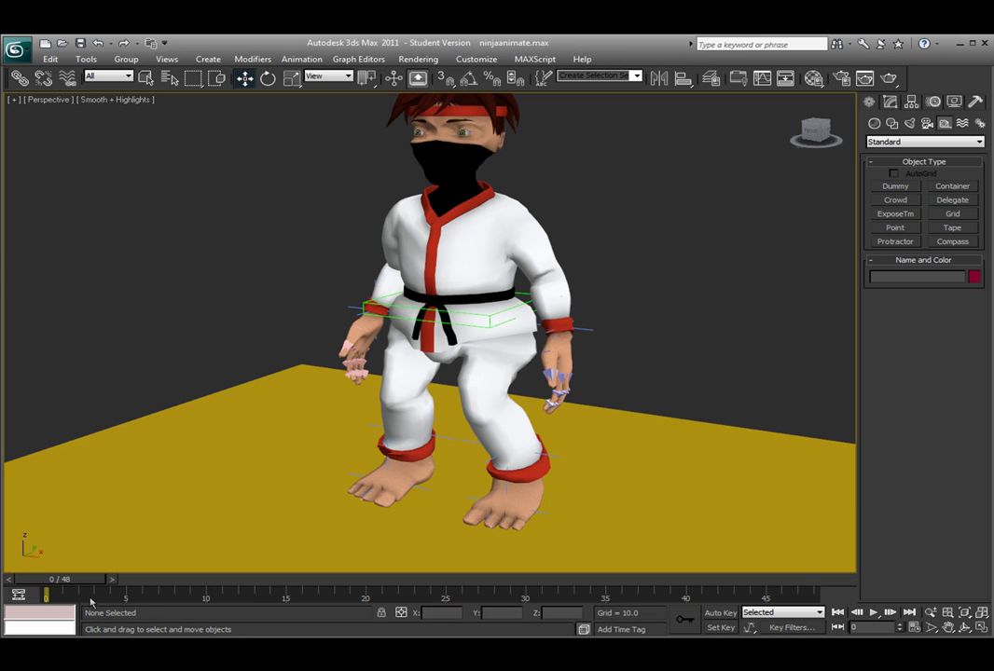
{"action": "left_click_drag", "start_coordinate": [86, 586], "coordinate": [47, 585]}
{"action": "key", "text": "w"}
With Set Key mode on, select RightLegIK, scrub to frame 24, and play the bow animation.
{"action": "left_click", "coordinate": [723, 628]}
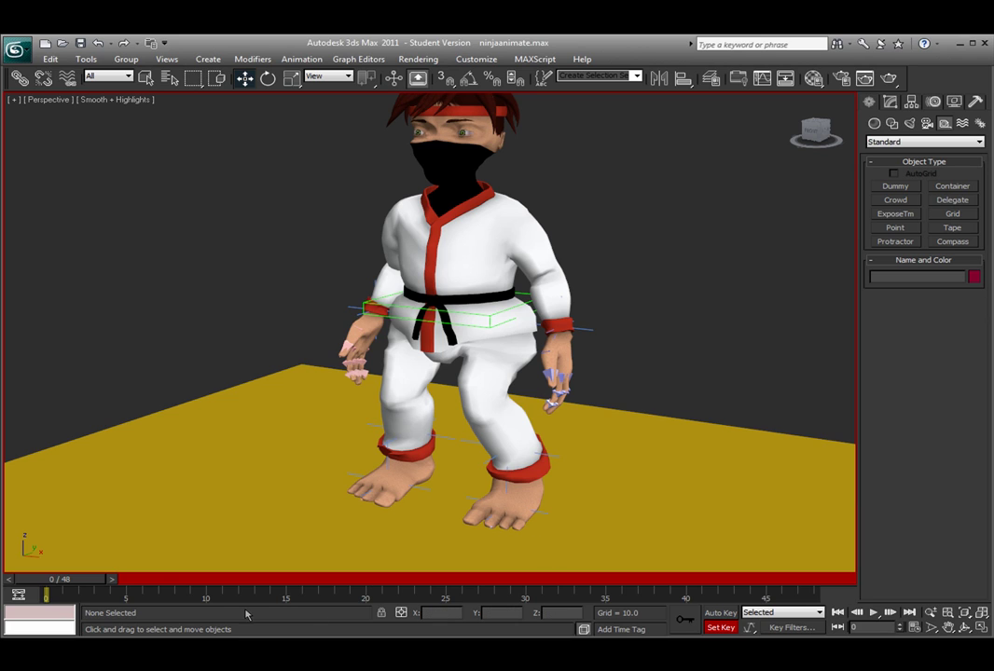
{"action": "left_click", "coordinate": [382, 432]}
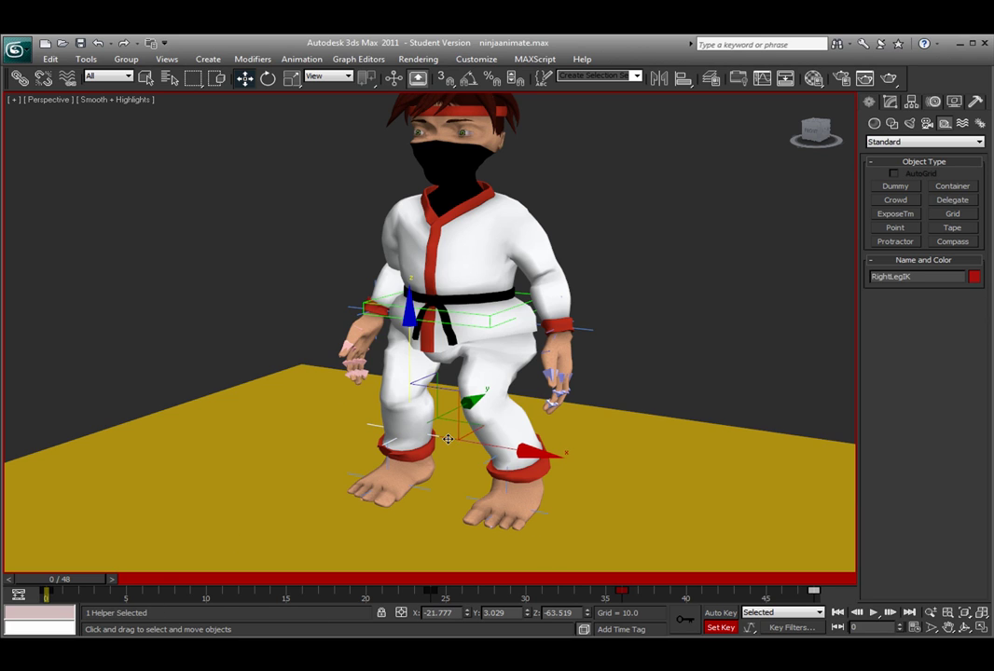
{"action": "mouse_move", "coordinate": [51, 579]}
{"action": "left_mouse_down"}
{"action": "mouse_move", "coordinate": [100, 587]}
{"action": "mouse_move", "coordinate": [65, 566]}
{"action": "left_mouse_up"}
{"action": "left_click_drag", "start_coordinate": [89, 583], "coordinate": [56, 579]}
{"action": "key", "text": "w"}
{"action": "left_click", "coordinate": [876, 614]}
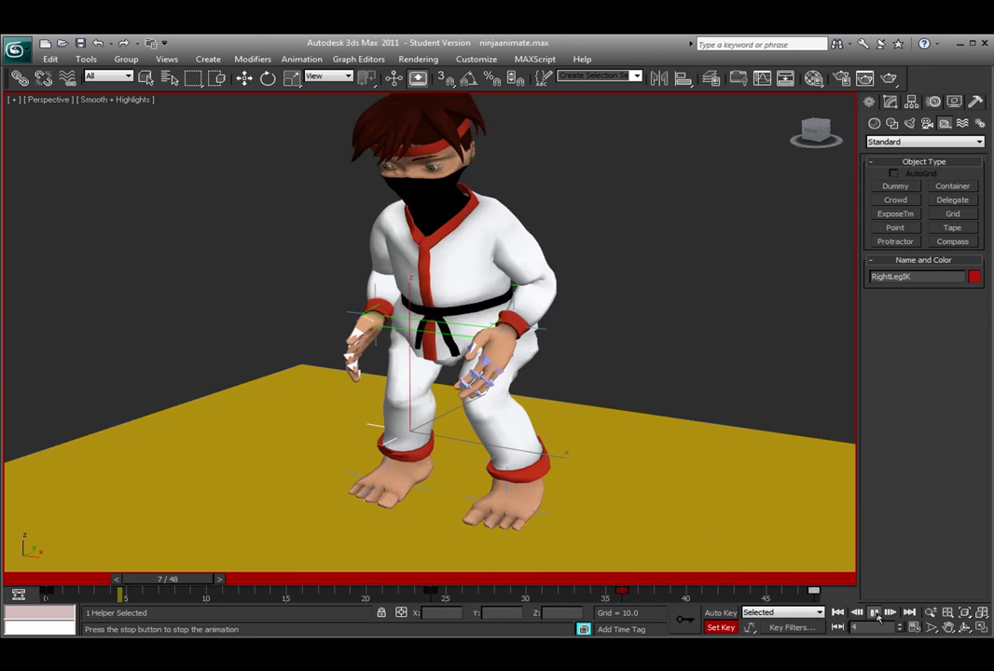
Stop playback at frame 0, copy the frame-23 key to frame 16, then delete that copy.
{"action": "key", "text": "/"}
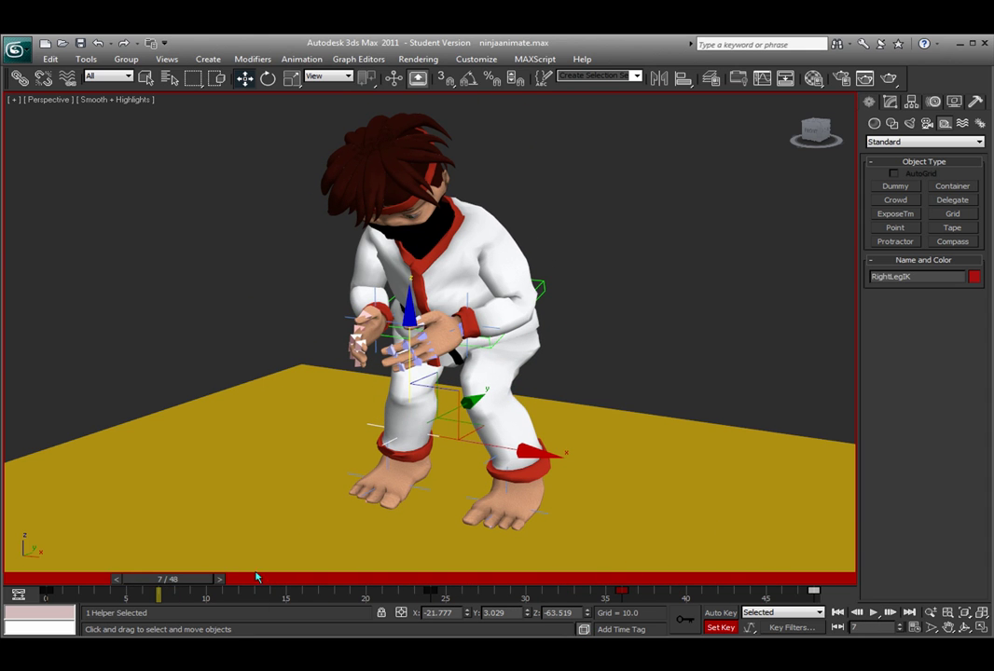
{"action": "left_click_drag", "start_coordinate": [202, 584], "coordinate": [68, 560]}
{"action": "key", "text": "w"}
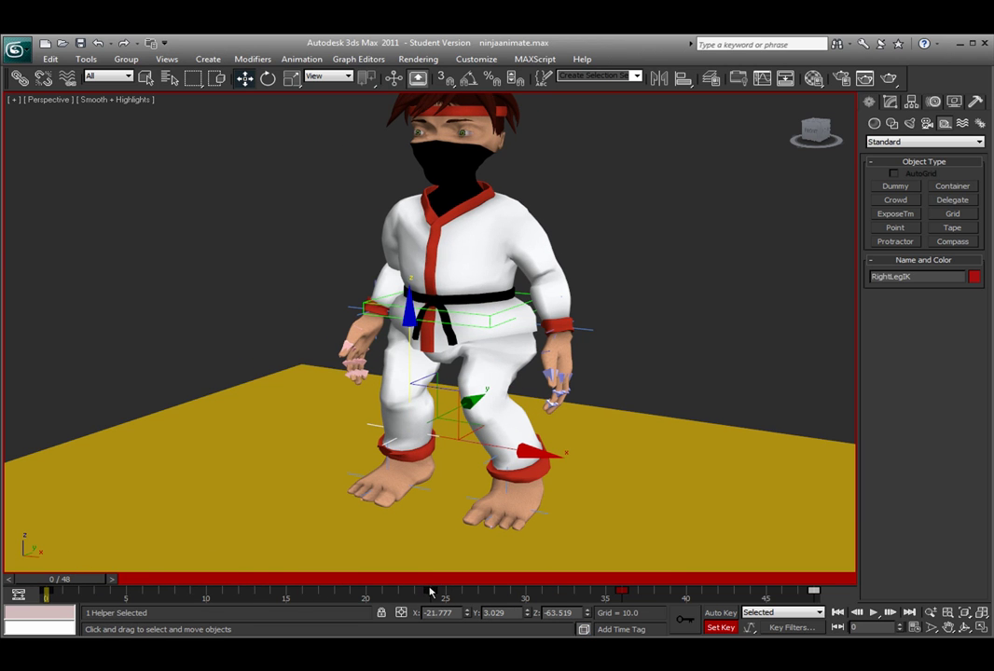
{"action": "mouse_move", "coordinate": [431, 591]}
{"action": "left_mouse_down"}
{"action": "mouse_move", "coordinate": [355, 588]}
{"action": "mouse_move", "coordinate": [444, 588]}
{"action": "mouse_move", "coordinate": [430, 590]}
{"action": "left_mouse_up"}
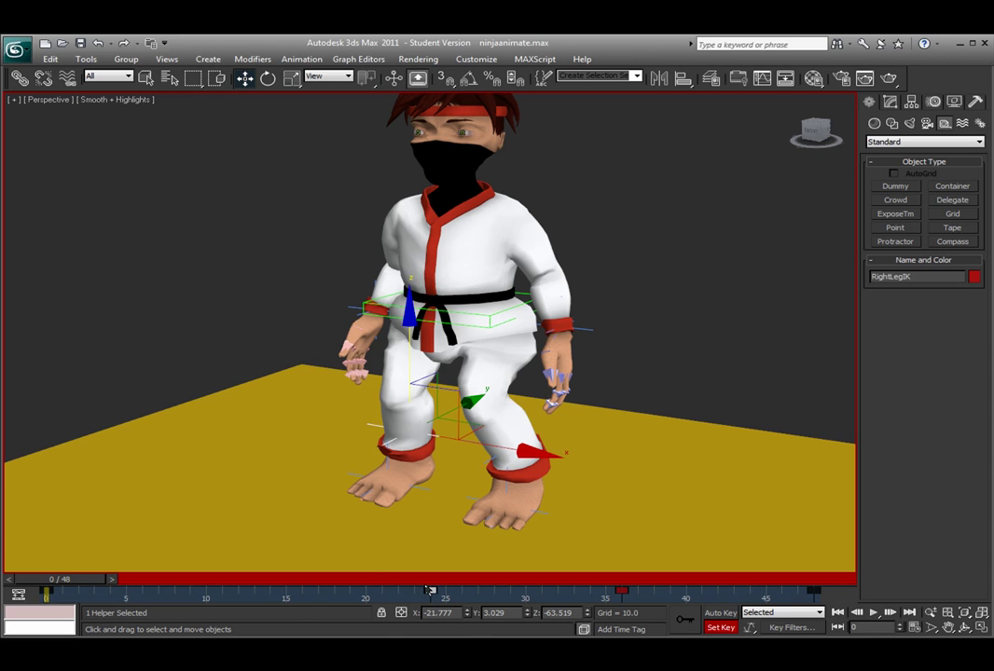
{"action": "left_click_drag", "start_coordinate": [429, 591], "coordinate": [318, 591], "text": "shift"}
{"action": "key", "text": "Delete"}
{"action": "left_click", "coordinate": [914, 630]}
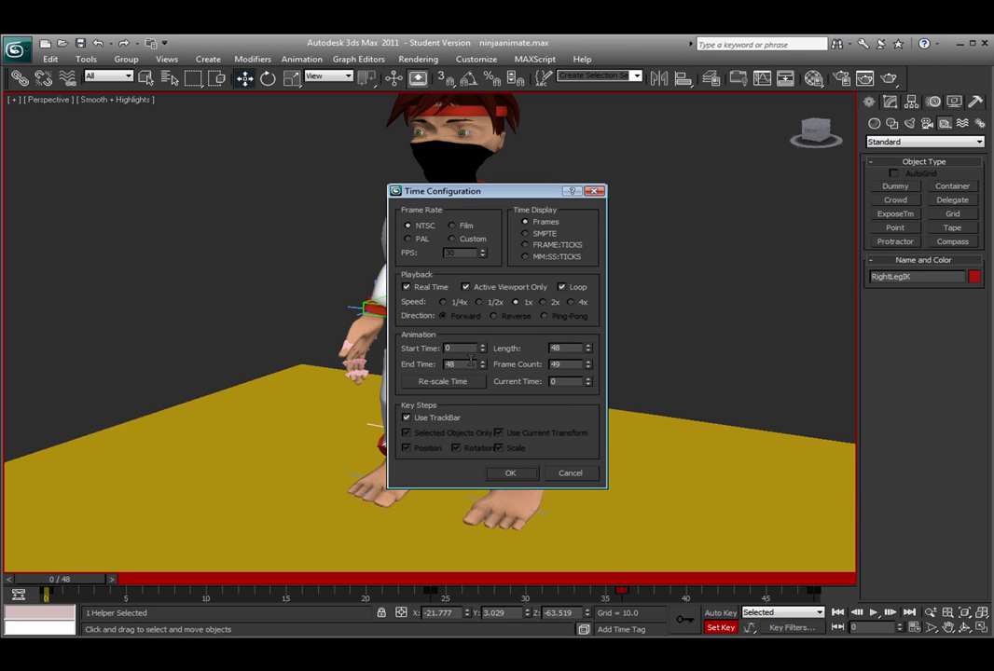
{"action": "left_click", "coordinate": [510, 474]}
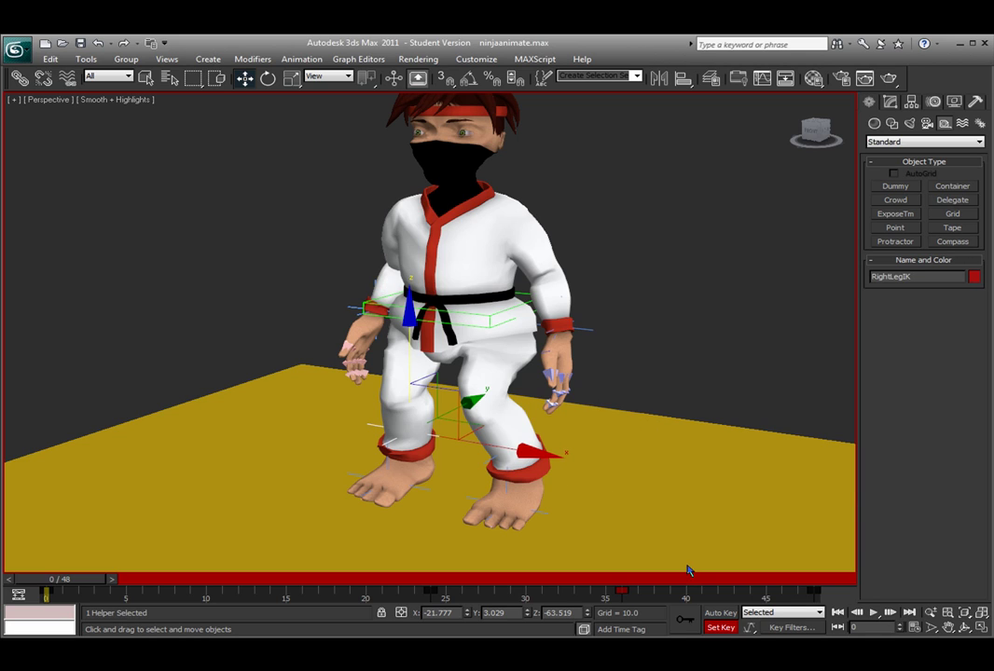
With nothing selected, play the bow, stop it mid-bow, and return to frame 0.
{"action": "mouse_move", "coordinate": [96, 584]}
{"action": "left_mouse_down"}
{"action": "mouse_move", "coordinate": [590, 584]}
{"action": "mouse_move", "coordinate": [96, 584]}
{"action": "left_mouse_up"}
{"action": "key", "text": "w"}
{"action": "left_click", "coordinate": [597, 262]}
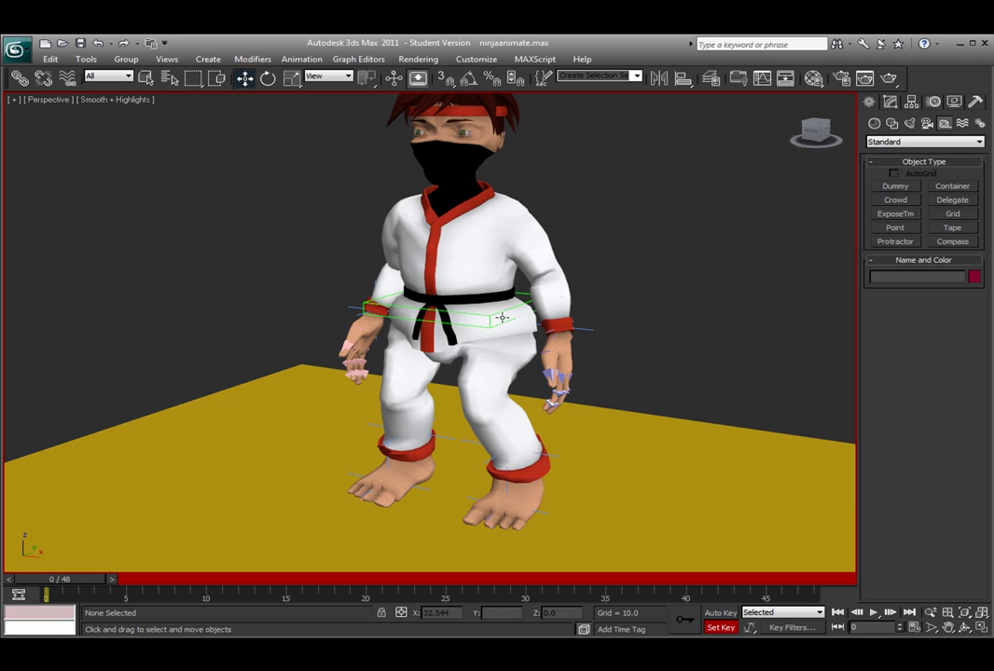
{"action": "left_click", "coordinate": [875, 612]}
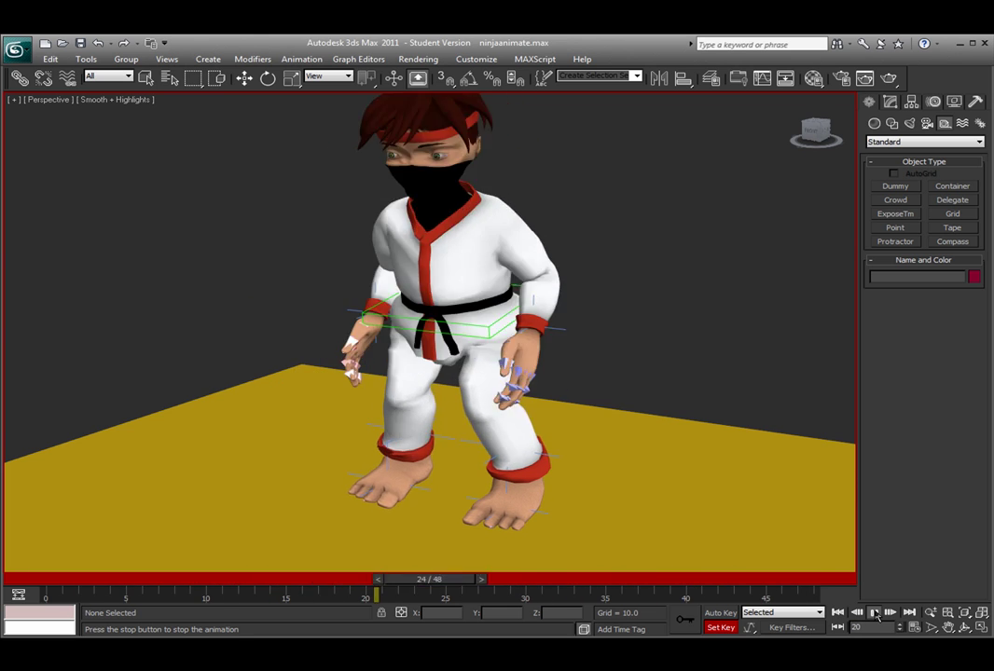
{"action": "left_click", "coordinate": [874, 612]}
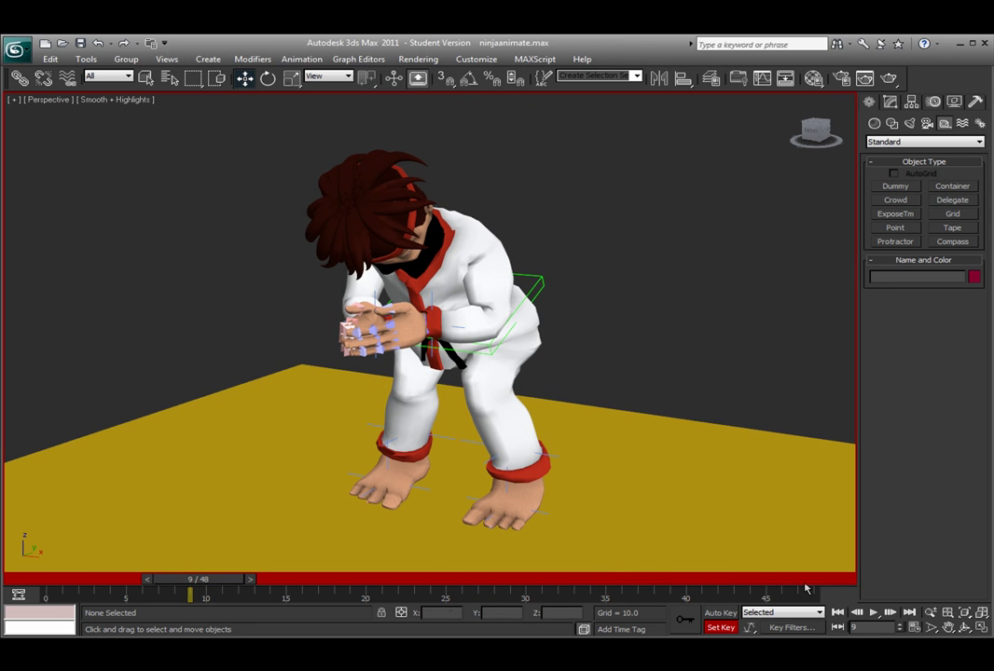
{"action": "left_click_drag", "start_coordinate": [195, 579], "coordinate": [49, 579]}
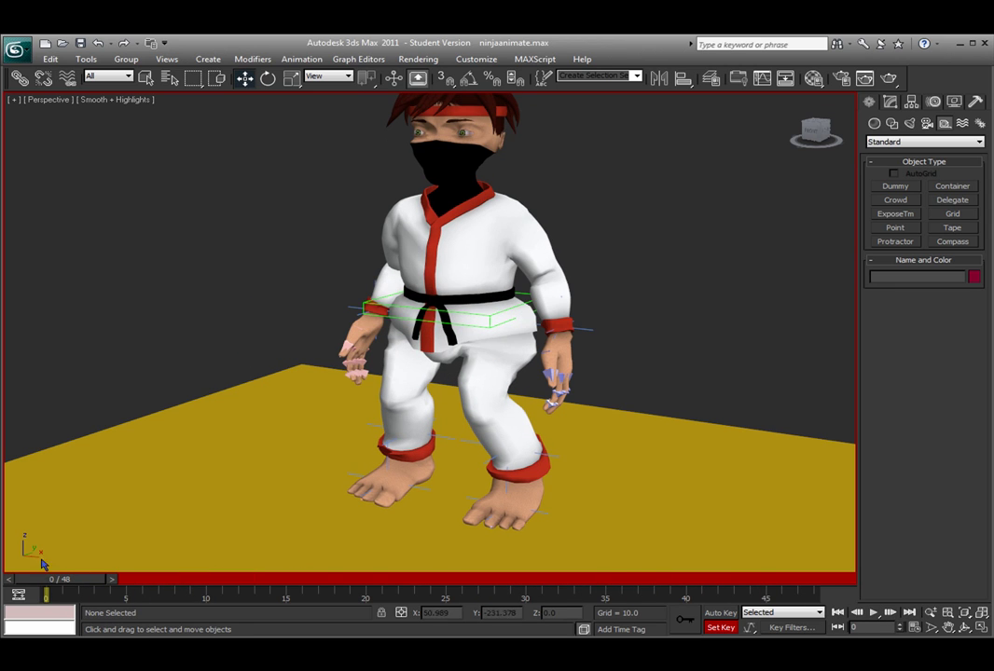